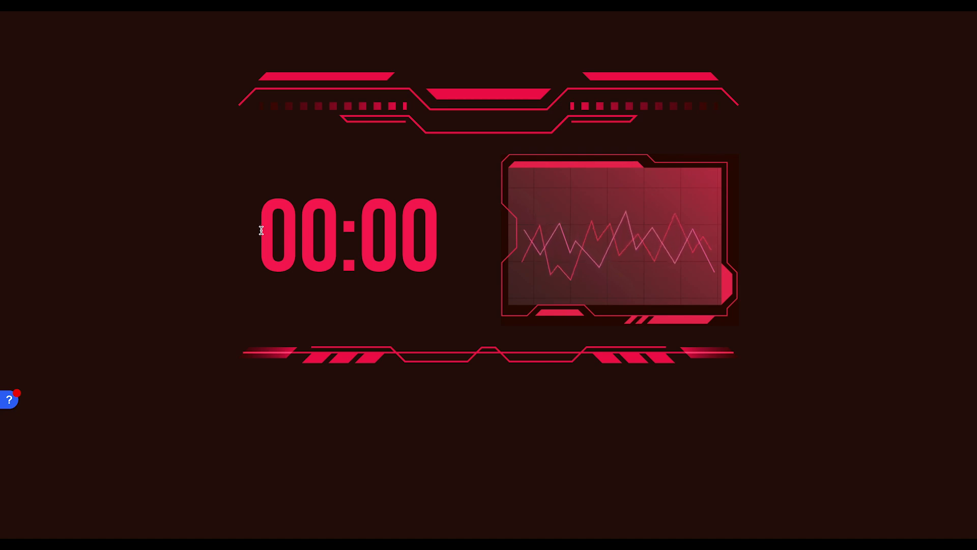
left_click_drag(259, 227, 441, 236)
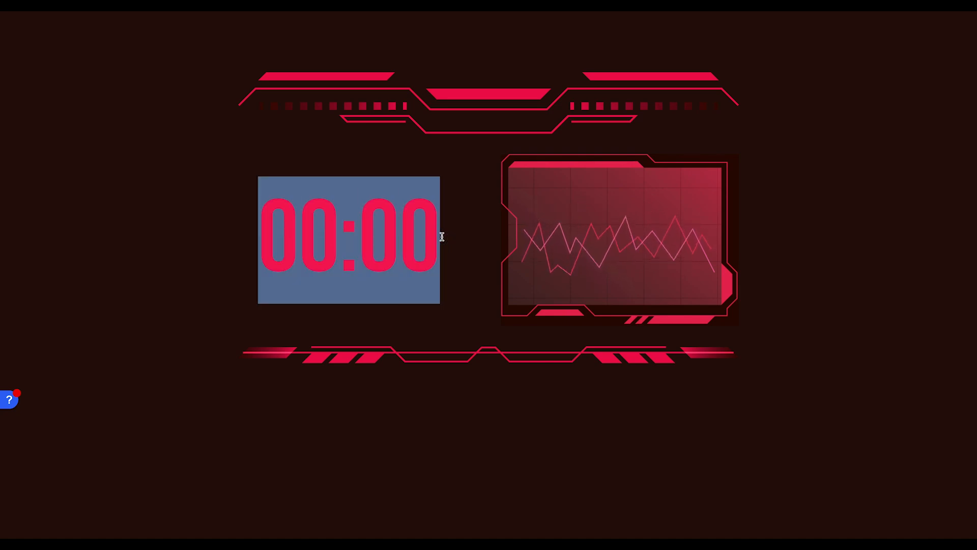
left_click(203, 215)
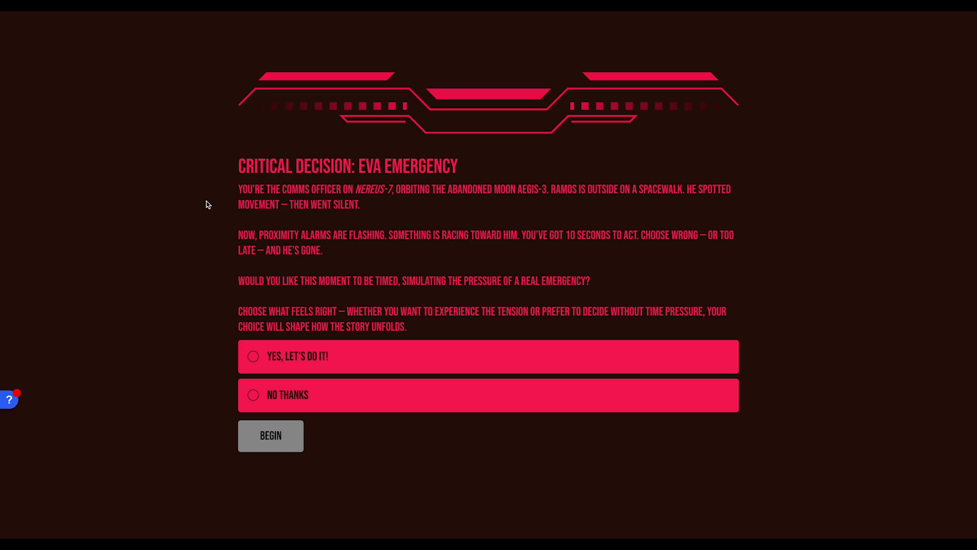
Read the EVA Emergency introduction and begin the scenario with the timed option "Yes, let's do it!"
scroll(207, 204, "down", 1)
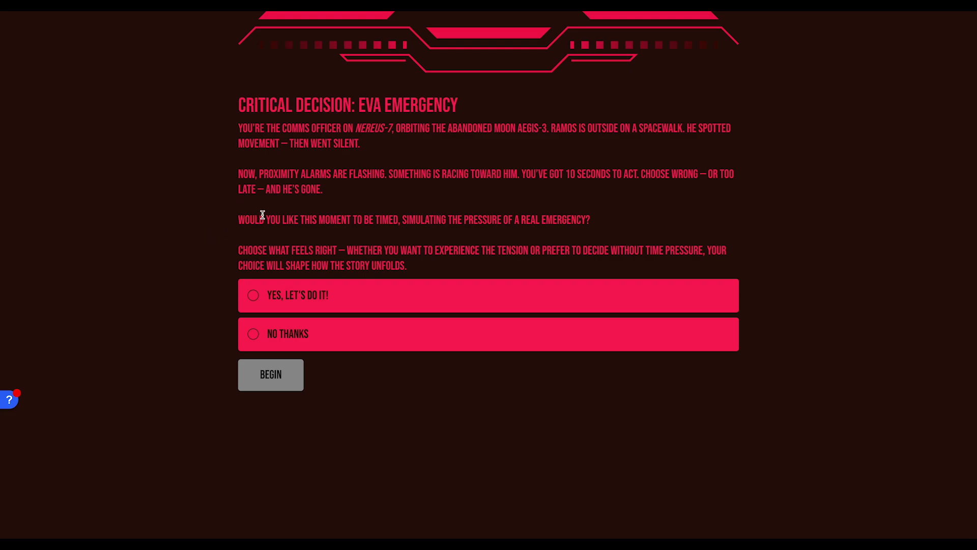
scroll(472, 220, "up", 1)
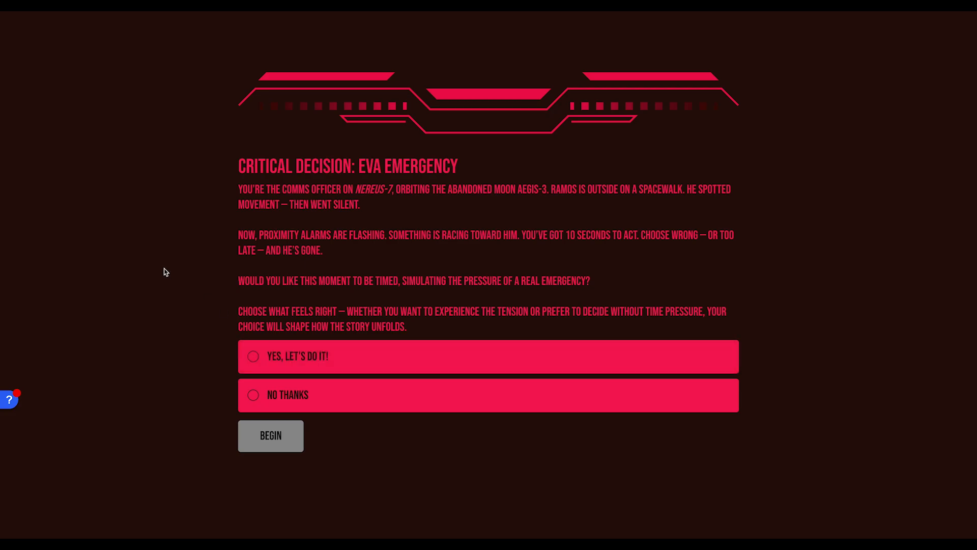
left_click(304, 357)
left_click(273, 437)
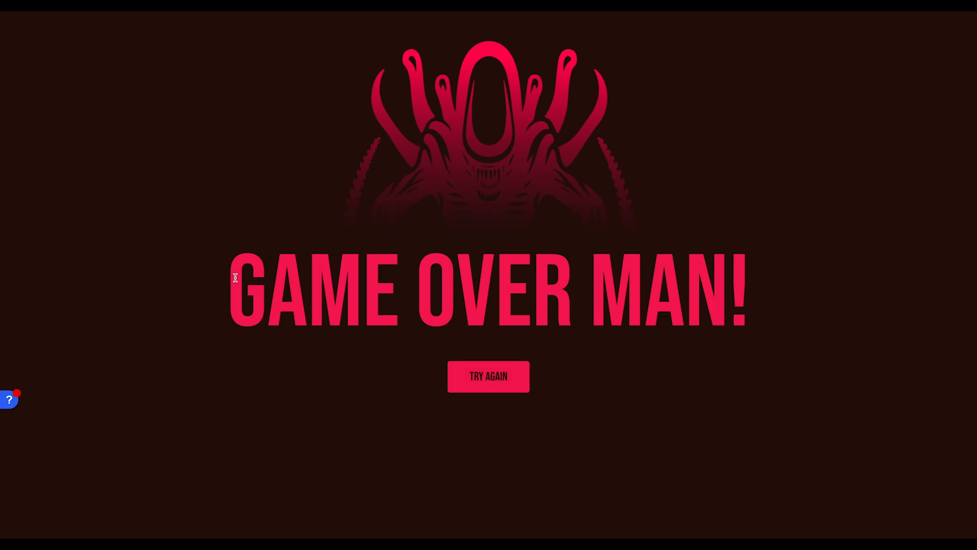
Retry the scenario from the game over screen and check it in the portrait tablet layout
left_click_drag(241, 275, 759, 306)
left_click(782, 392)
left_click(466, 385)
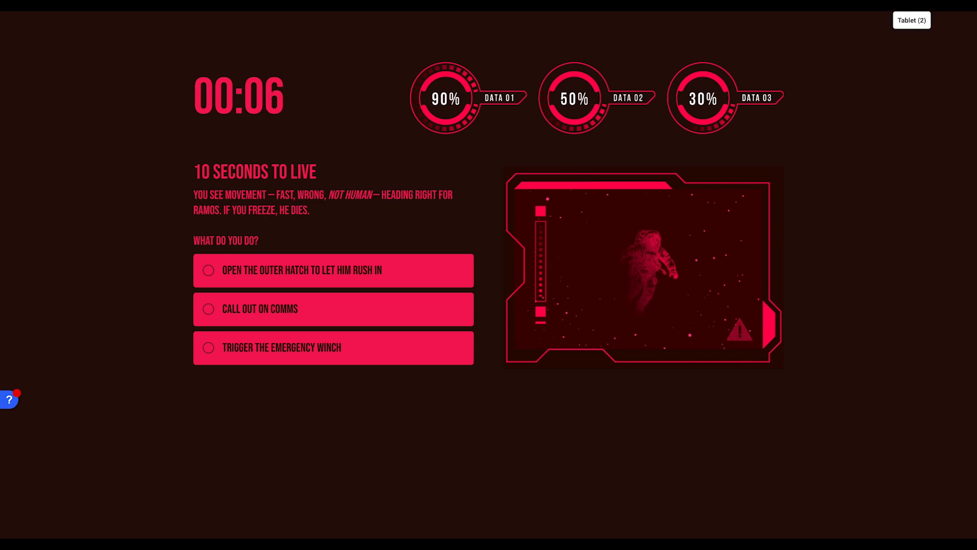
left_click(912, 6)
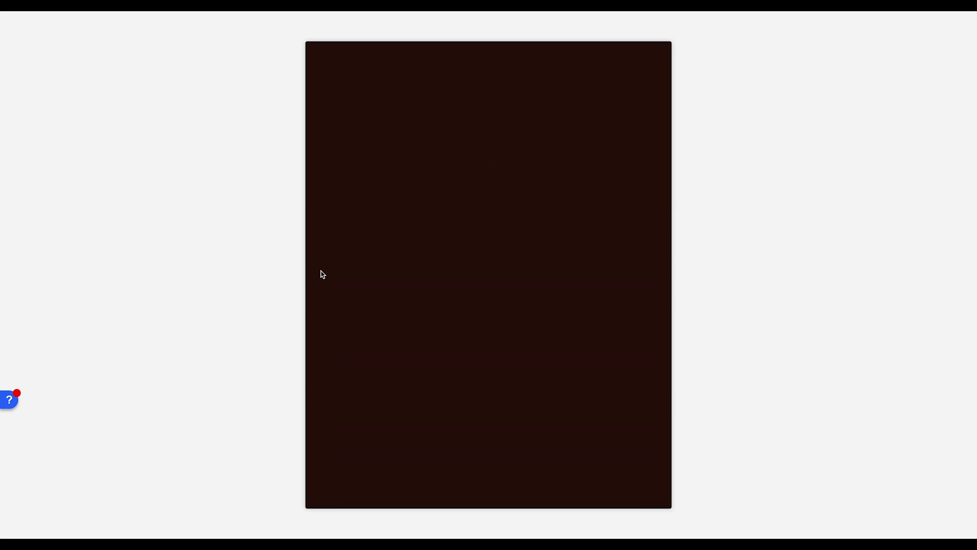
left_click(477, 343)
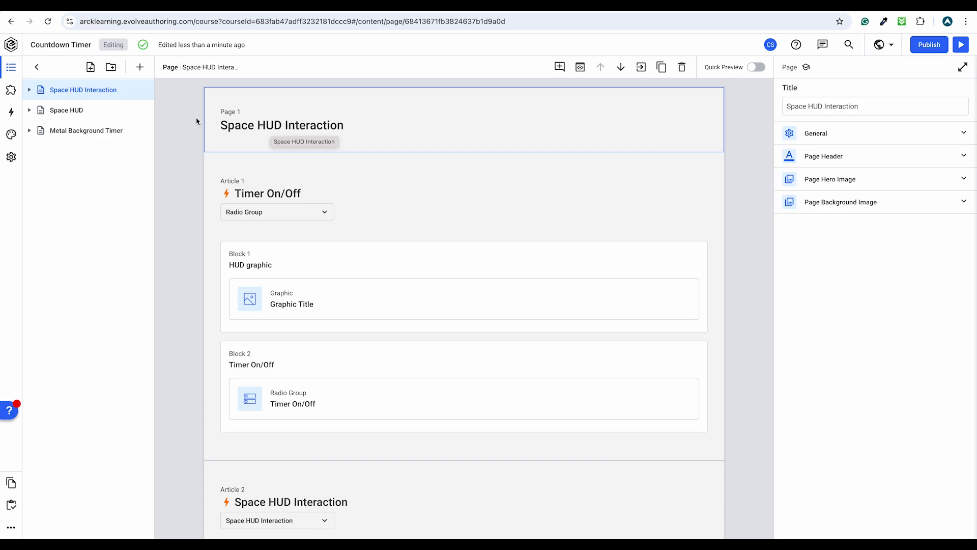
Look over the articles and blocks of the Space HUD Interaction page and the Countdown Timer course title
scroll(270, 144, "down", 2)
scroll(269, 144, "down", 7)
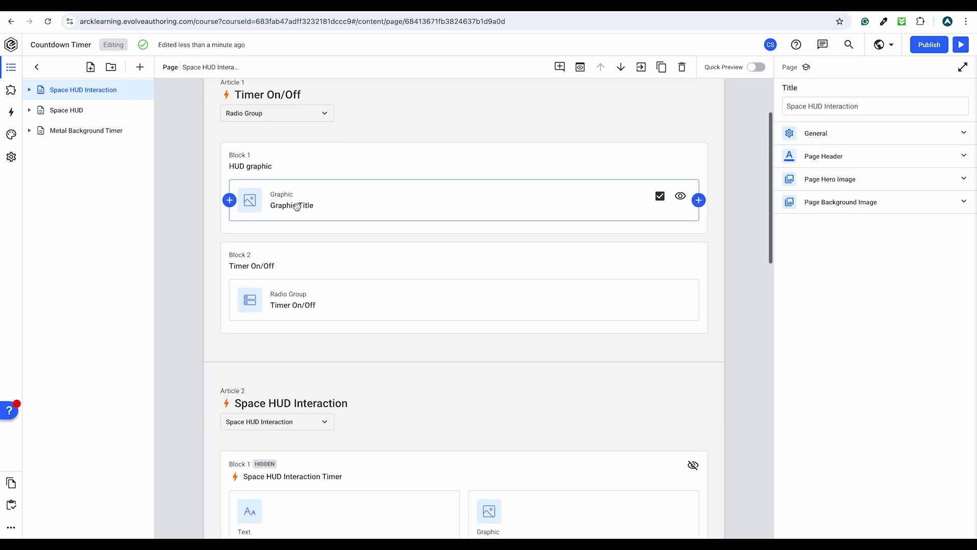
scroll(274, 173, "up", 4)
scroll(273, 173, "up", 6)
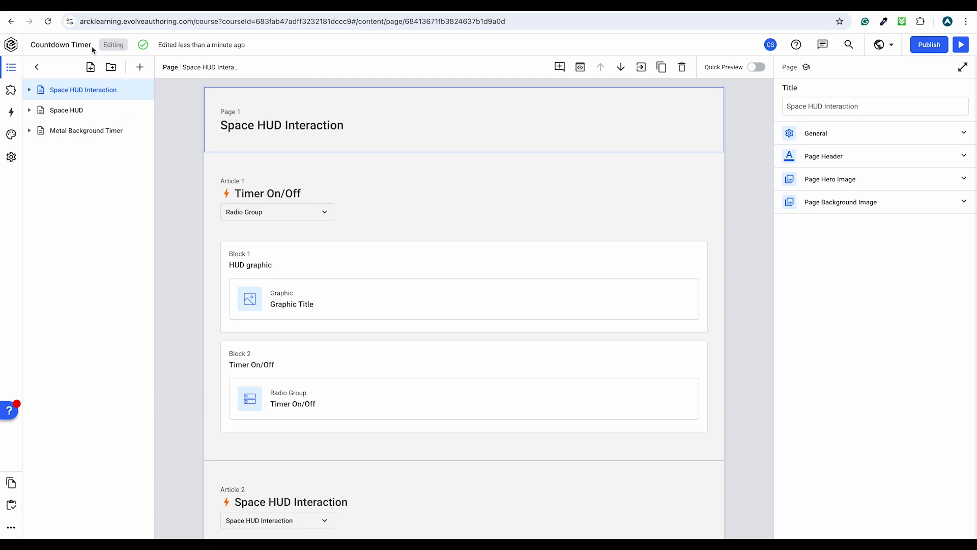
left_click_drag(93, 48, 33, 46)
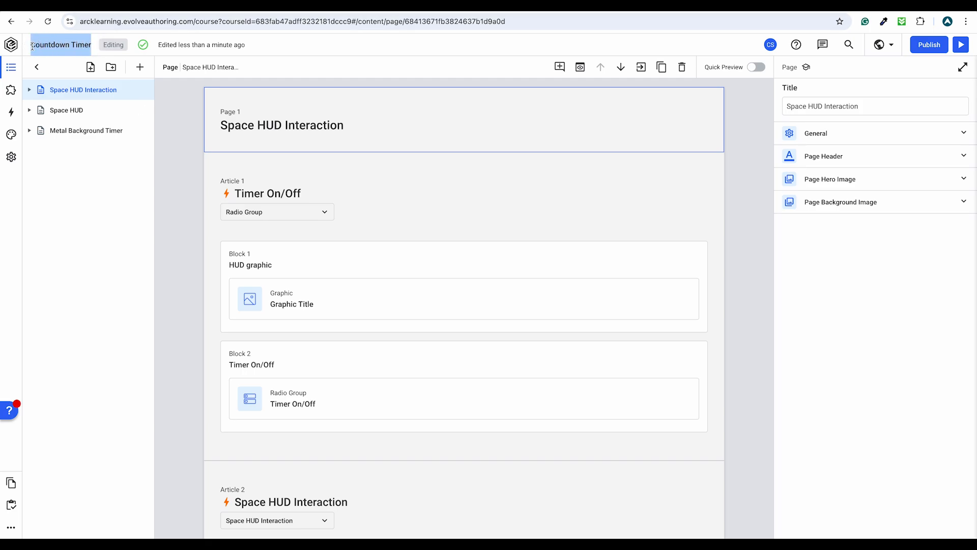
left_click_drag(30, 46, 91, 48)
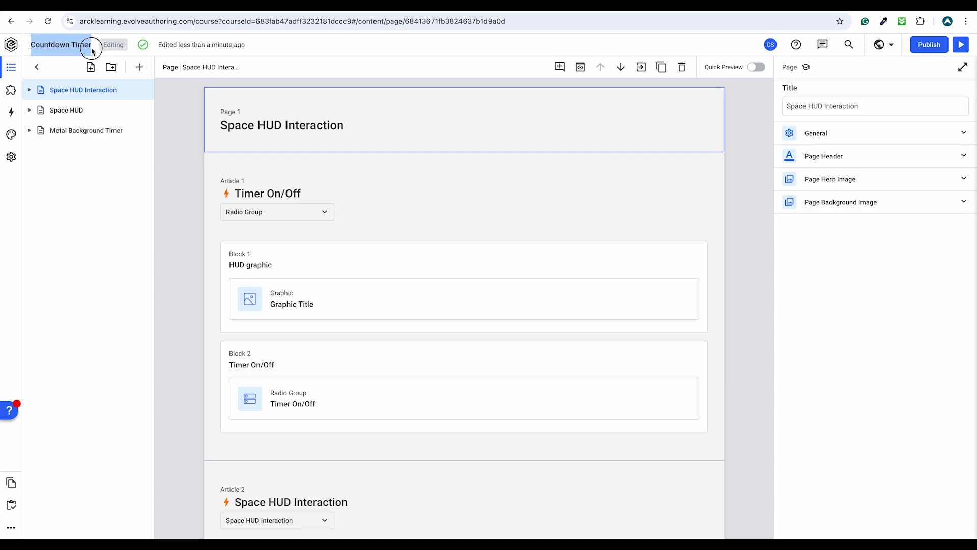
left_click(171, 125)
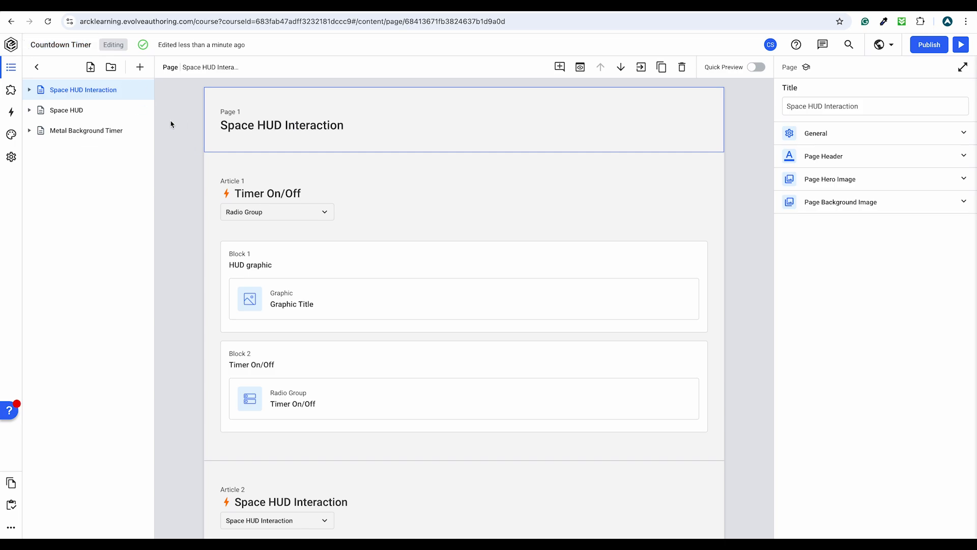
Review the settings of the Countdown Seconds and Static Seconds variables in the course logic
left_click(11, 114)
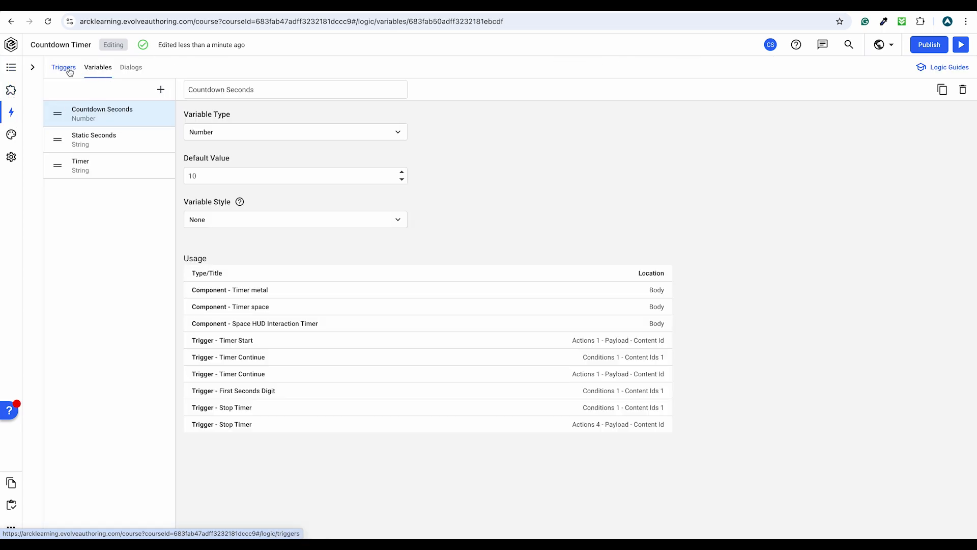
left_click(102, 116)
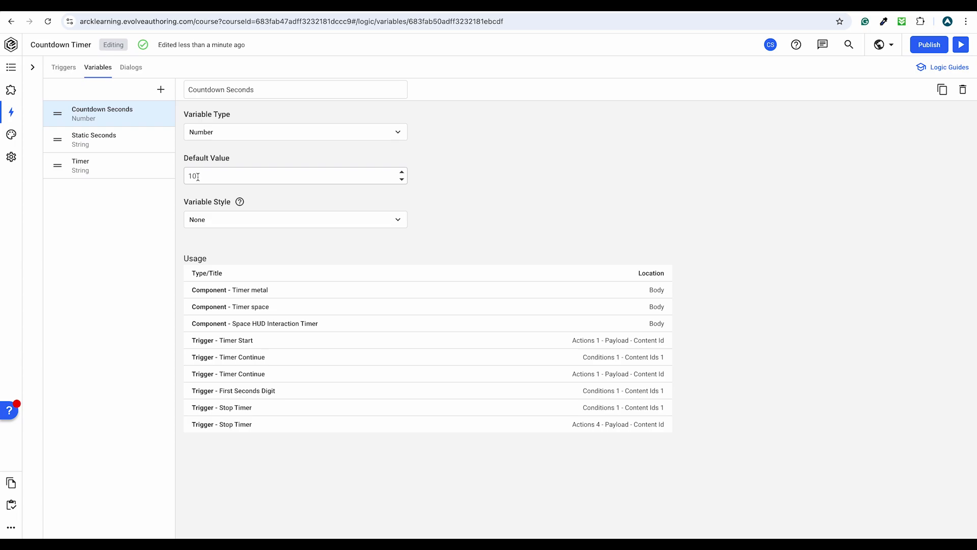
left_click(113, 140)
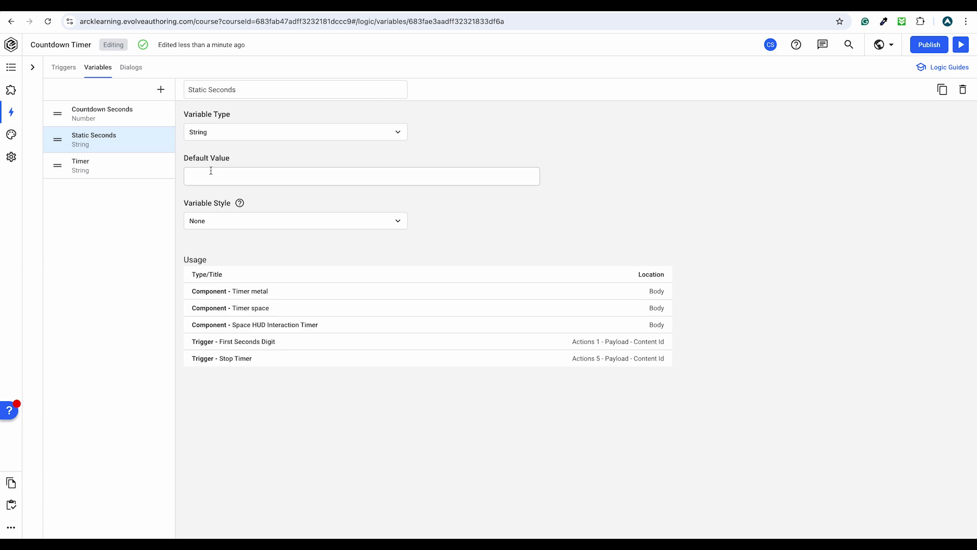
Switch to the course preview, retry the scenario, and examine the digits in front of the countdown seconds
left_click(217, 6)
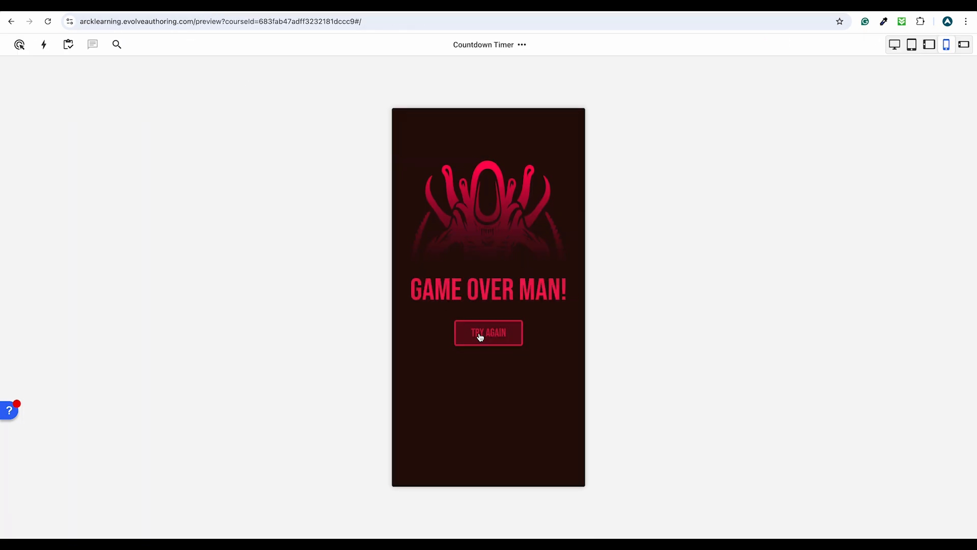
left_click(481, 337)
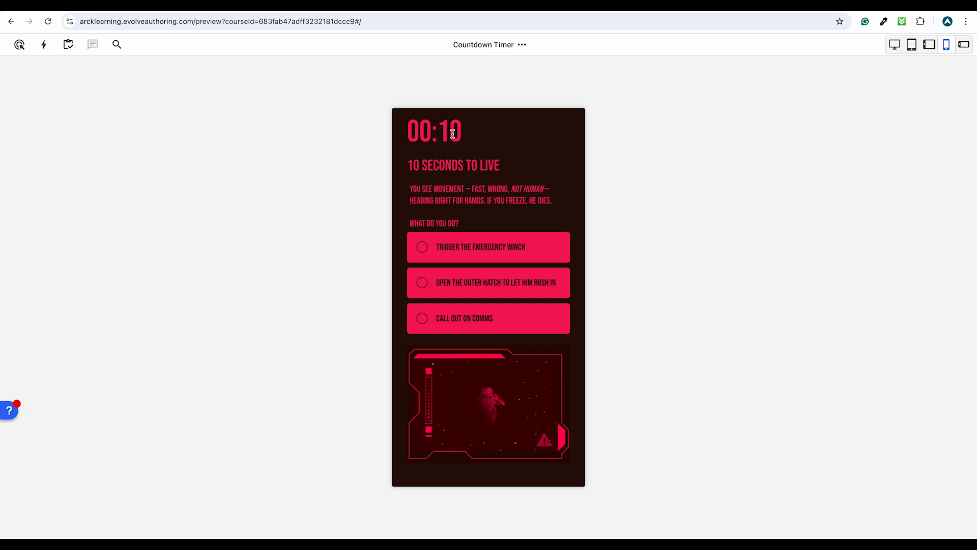
left_click_drag(408, 131, 441, 131)
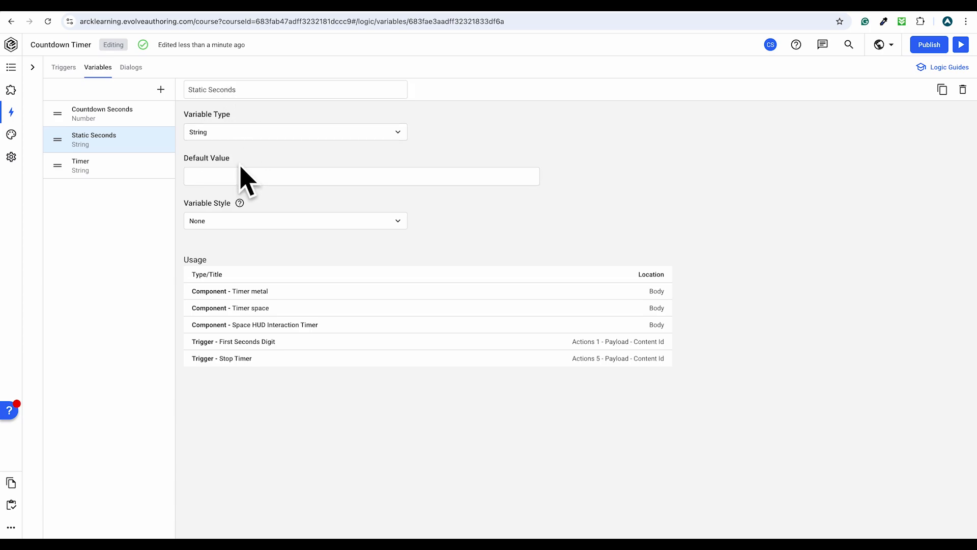
Review the Timer variable in the course logic, and open the list of triggers
left_click(98, 169)
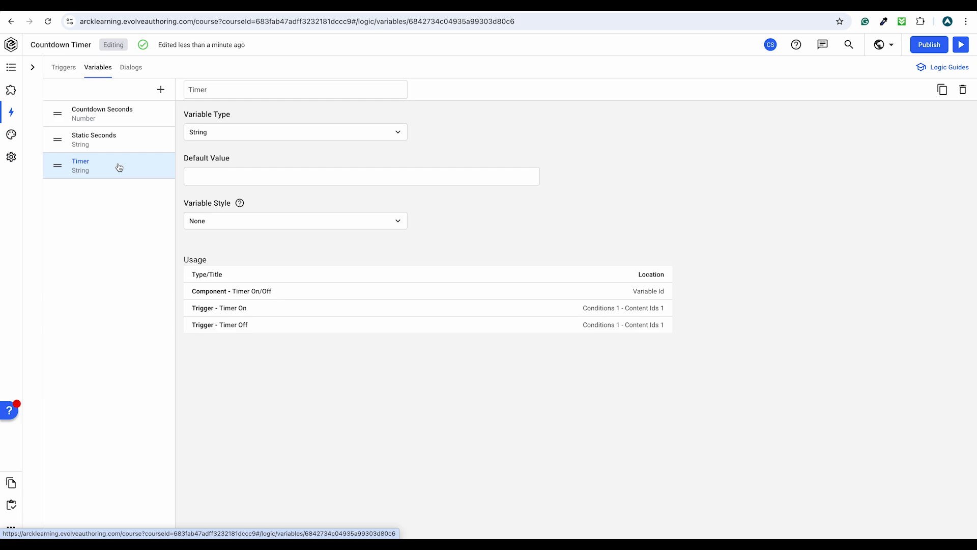
left_click(59, 70)
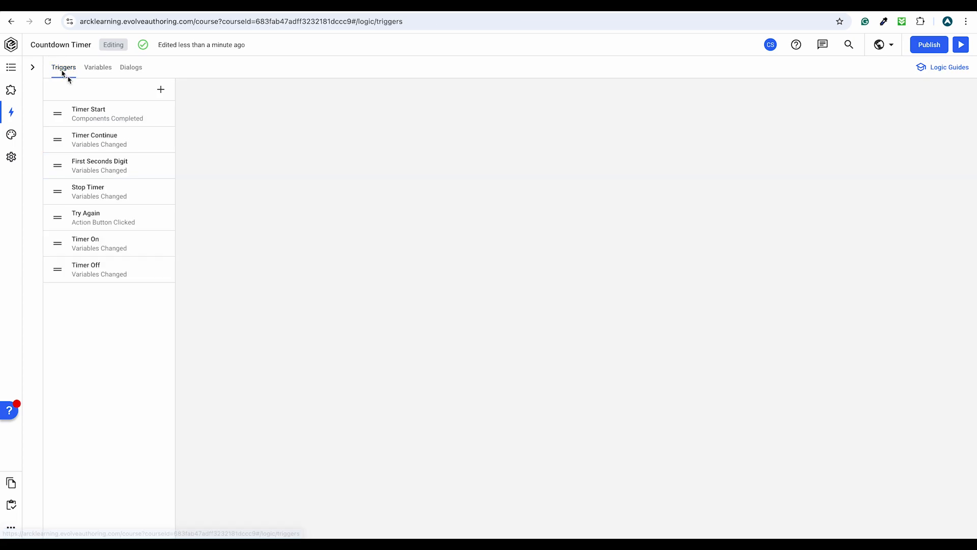
Open the Space HUD Interaction Timer text component on the page and examine its timer text in Quick Preview
left_click(10, 67)
scroll(451, 271, "down", 8)
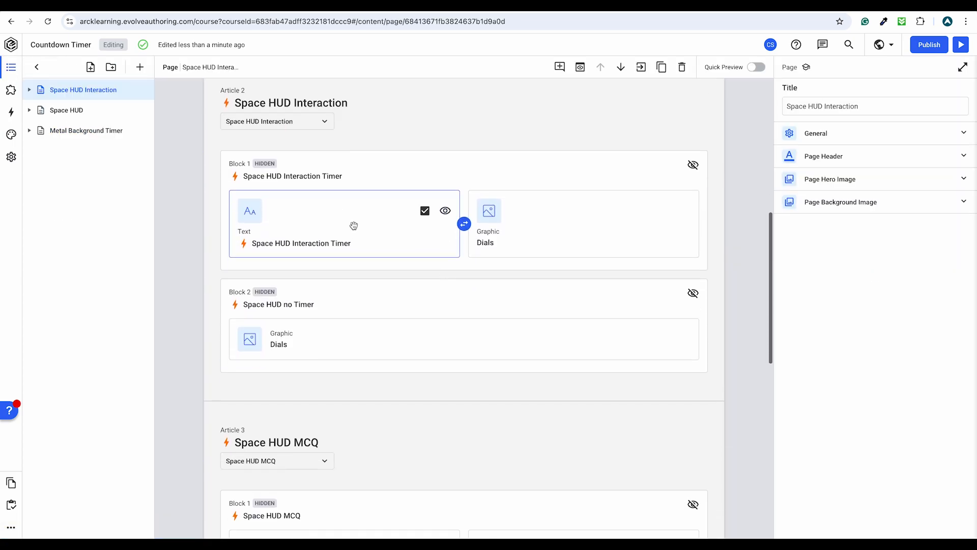
left_click(353, 225)
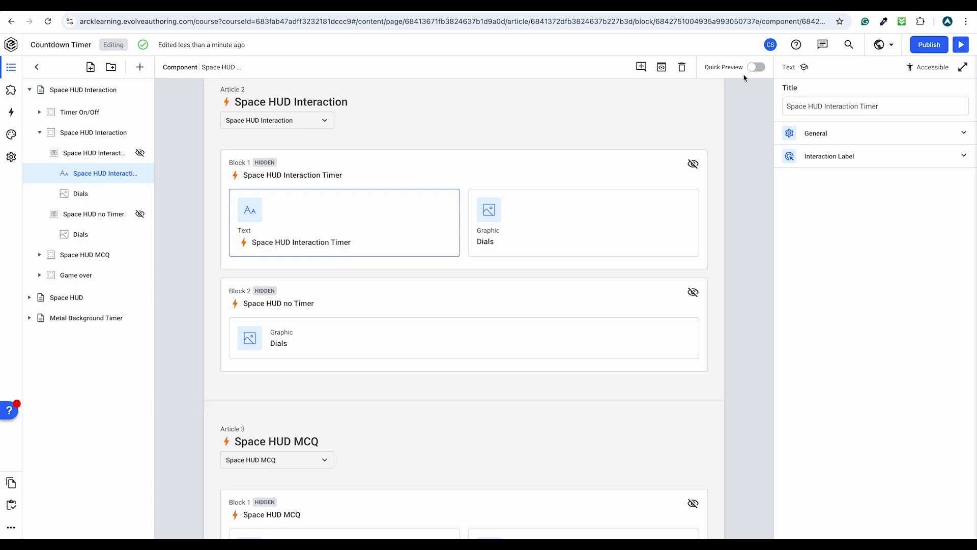
left_click(755, 69)
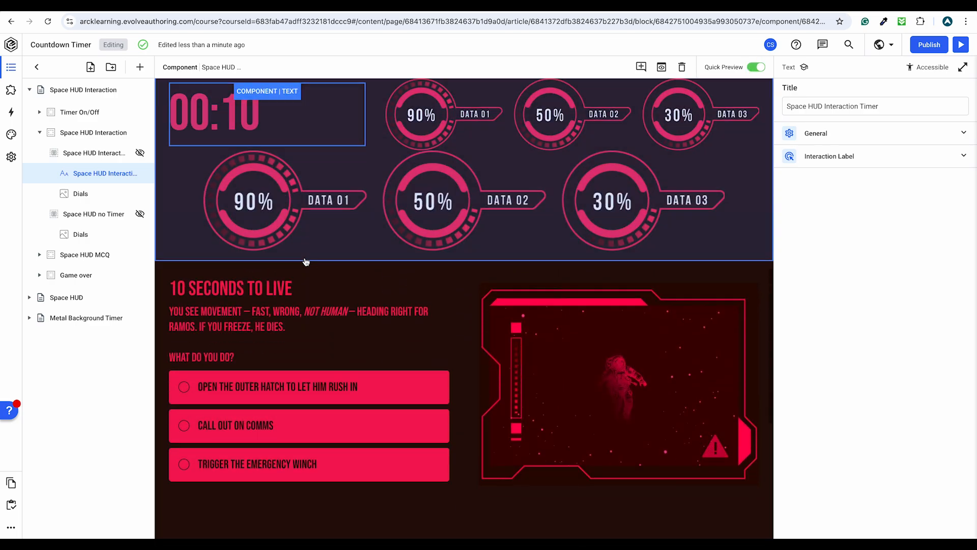
left_click_drag(266, 118, 198, 117)
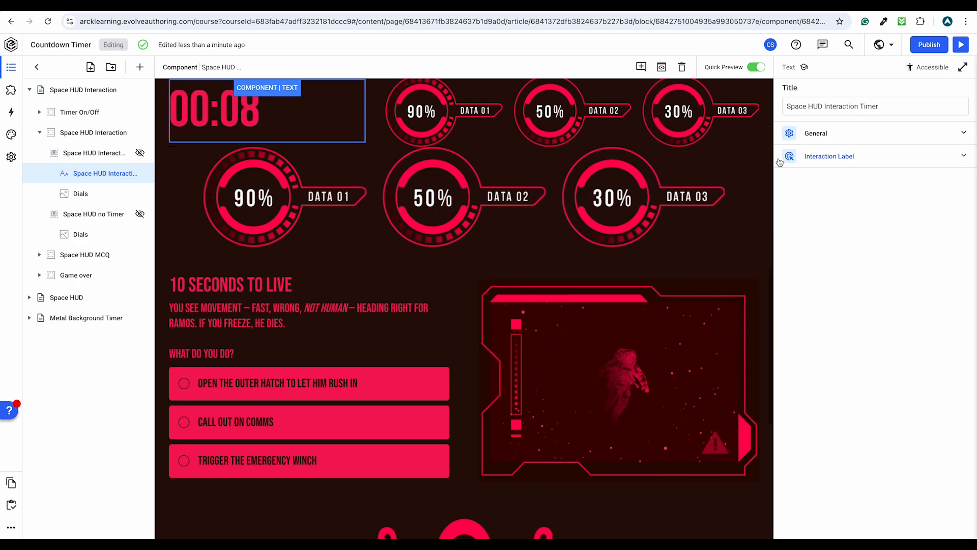
Open the timer text component's General settings and turn off Quick Preview
left_click(812, 133)
left_click(756, 67)
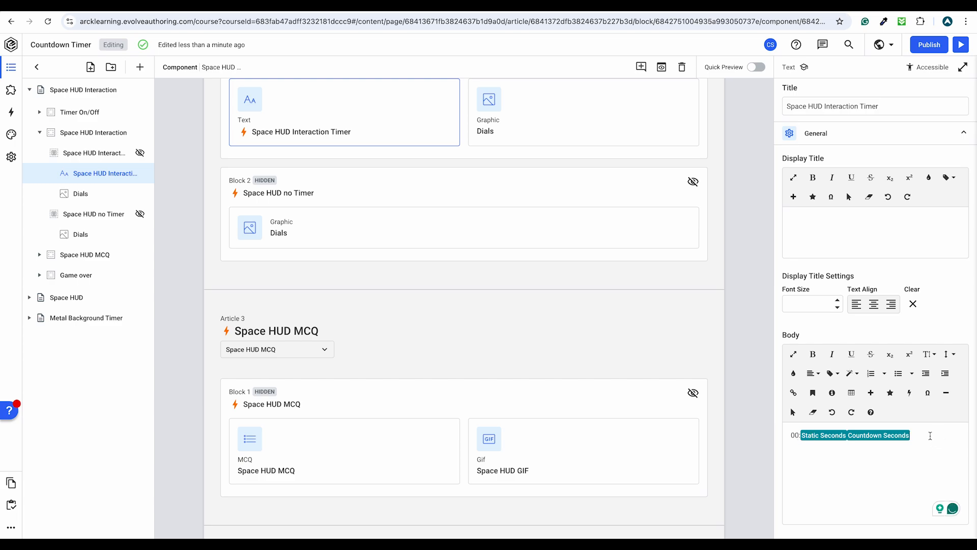
Insert the Countdown Seconds variable after the existing variables in the component's body text, and remove that extra copy
left_click(911, 397)
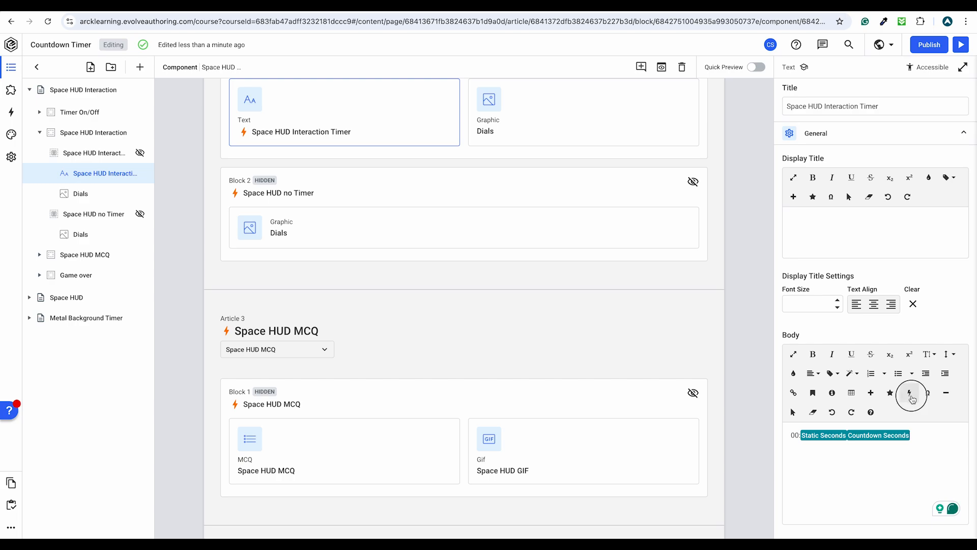
left_click(449, 200)
left_click(420, 228)
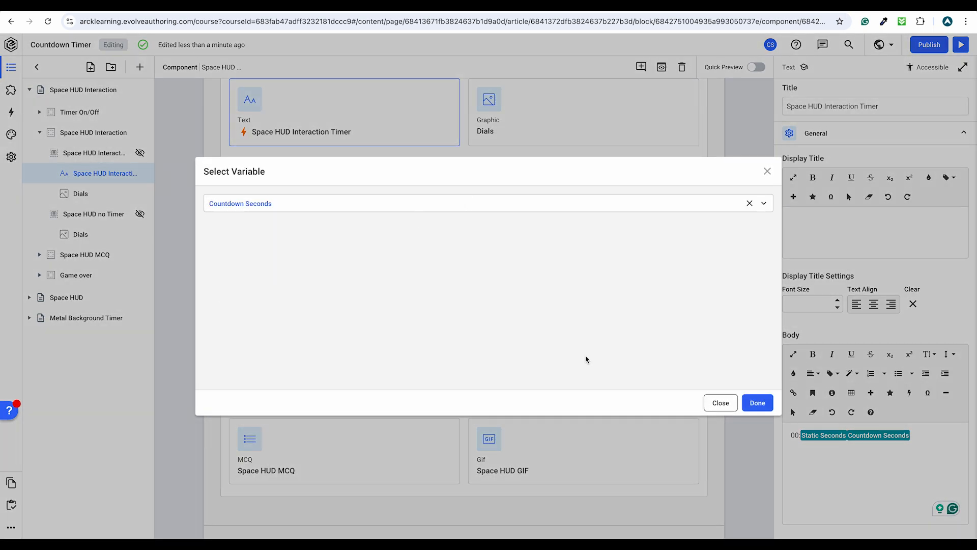
left_click(753, 401)
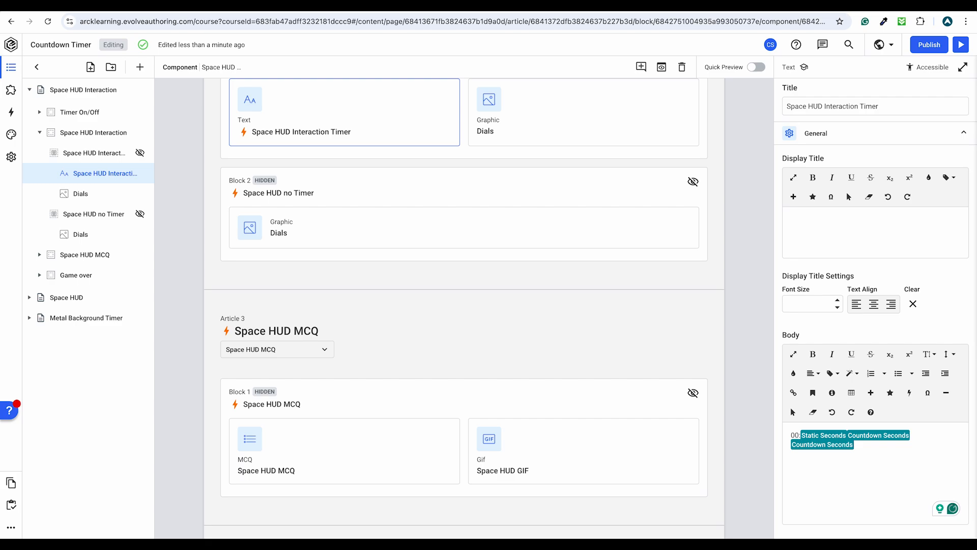
key("BackSpace")
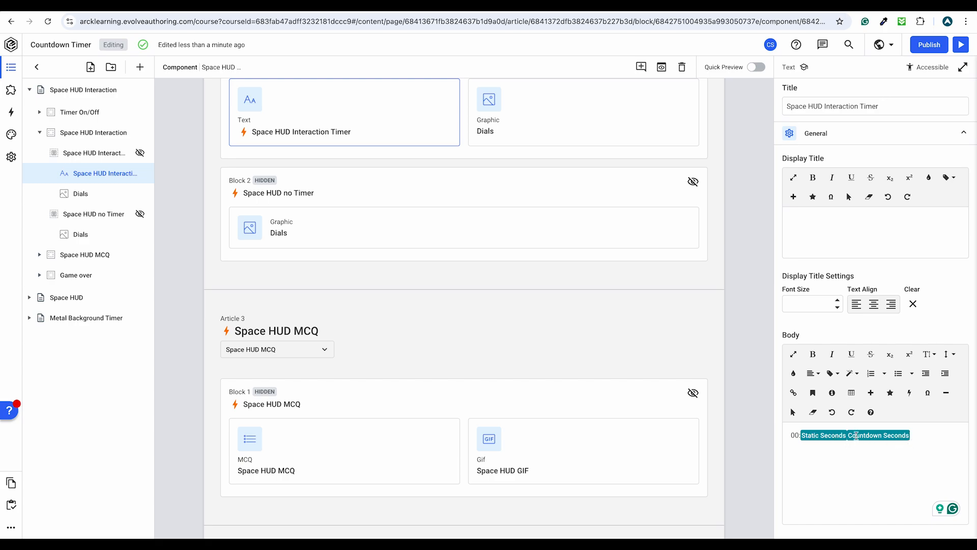
Run the scenario in the course preview with the timed option "Yes, let's do it!" and examine the countdown's seconds digits
scroll(865, 436, "down", 1)
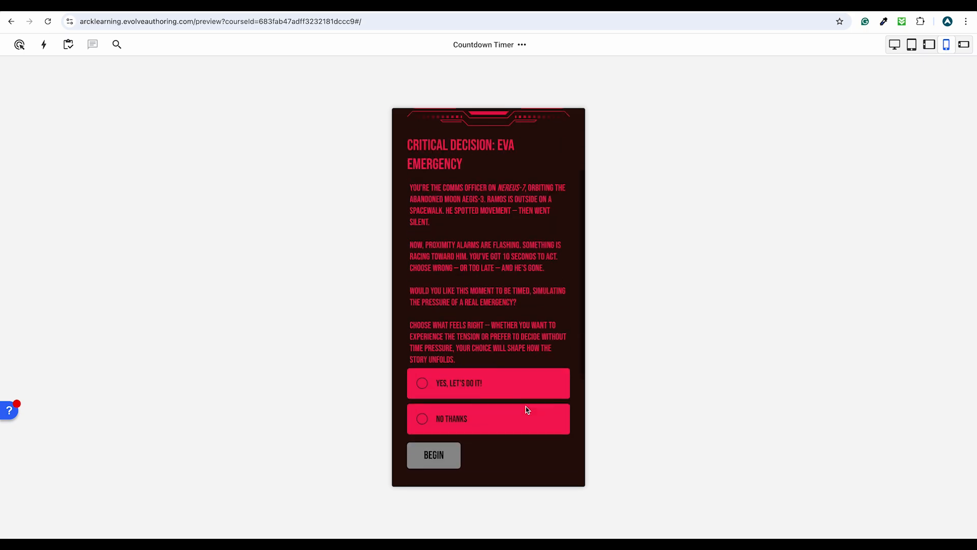
scroll(489, 377, "down", 1)
left_click(450, 340)
left_click(439, 408)
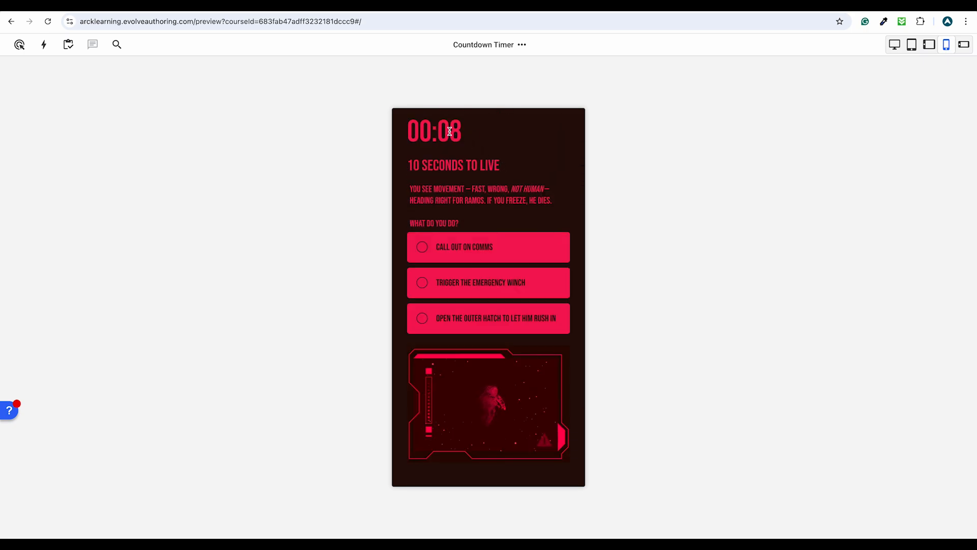
left_click_drag(450, 131, 442, 129)
Return to the course editor and review the event, condition and action of the Timer Start trigger
left_click(92, 8)
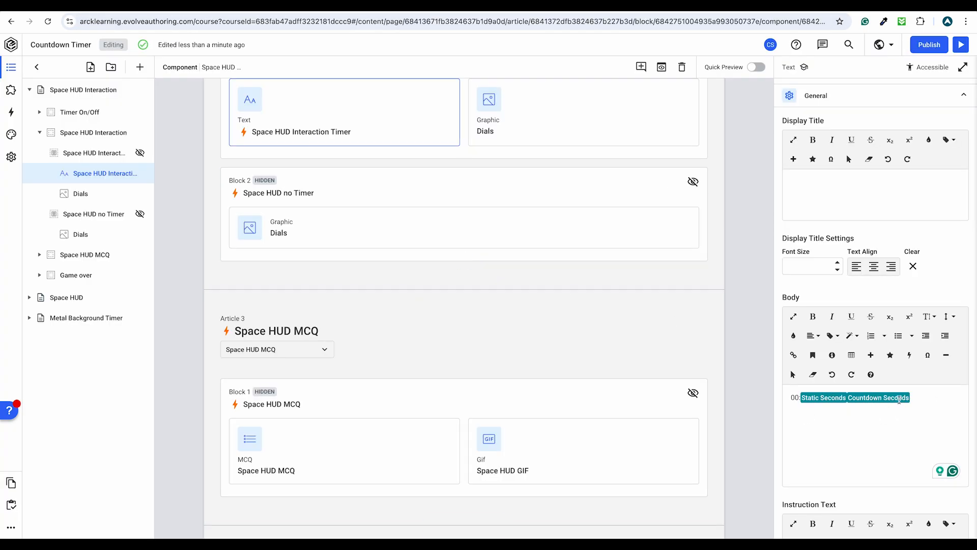
left_click(11, 112)
left_click(106, 125)
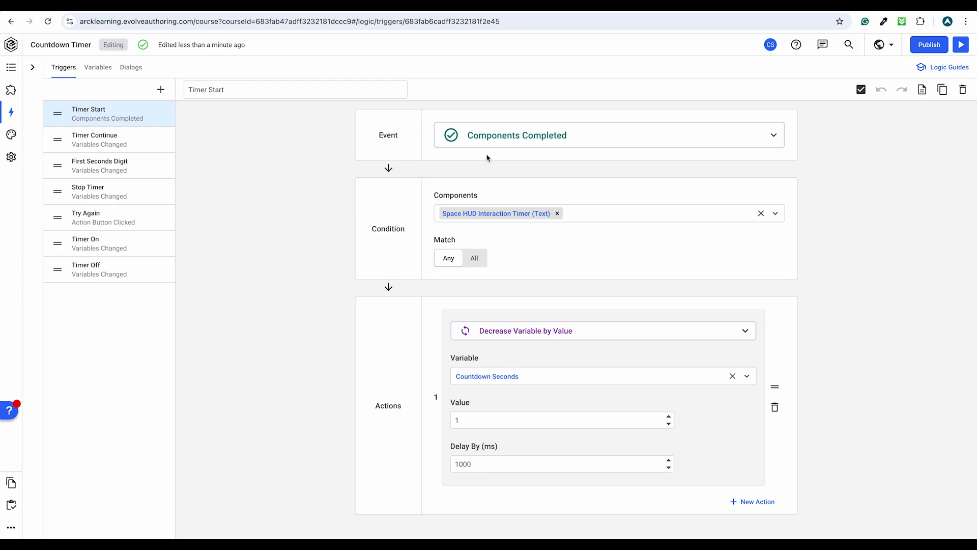
scroll(334, 195, "down", 1)
scroll(334, 195, "up", 1)
scroll(330, 283, "down", 1)
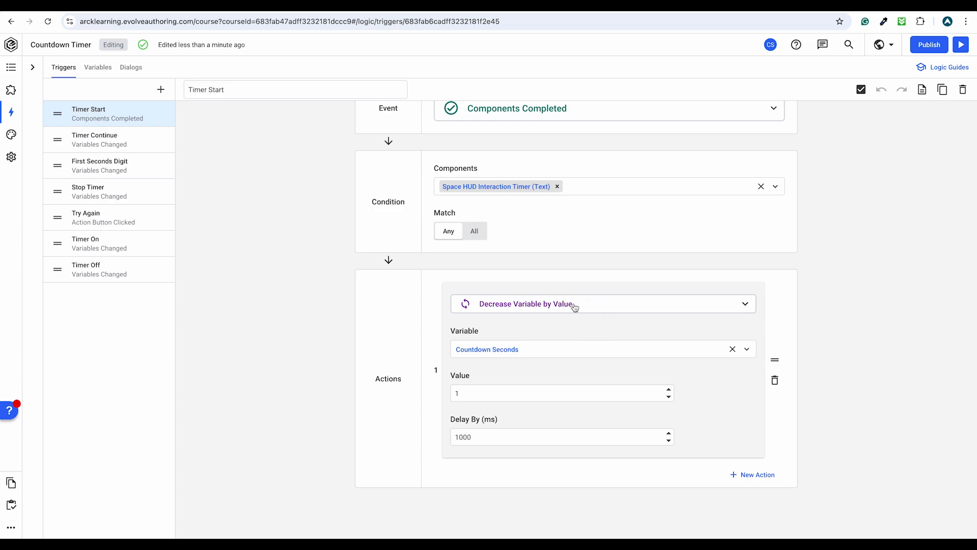
Check the delay of the Decrease Variable by Value action in the Timer Start trigger
left_click(477, 437)
left_click_drag(477, 437, 448, 441)
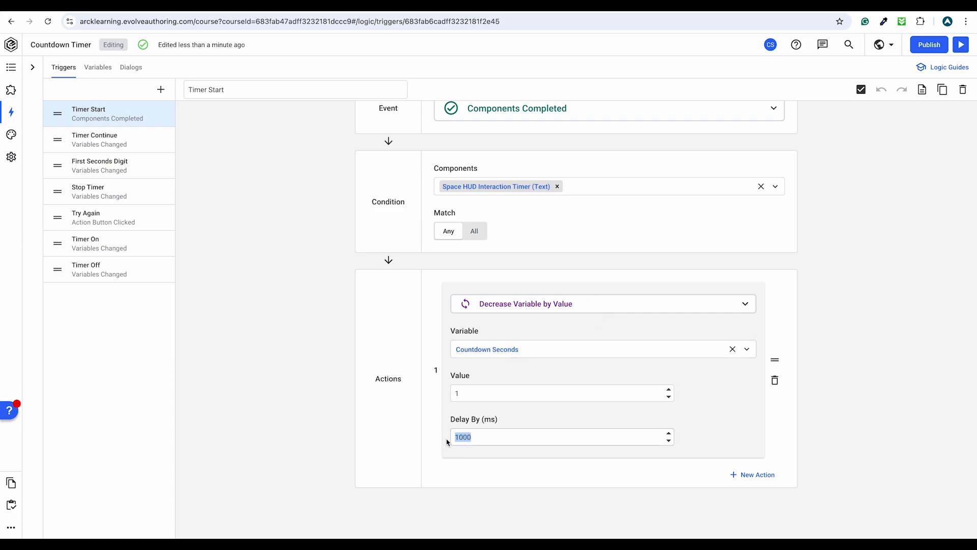
left_click(401, 421)
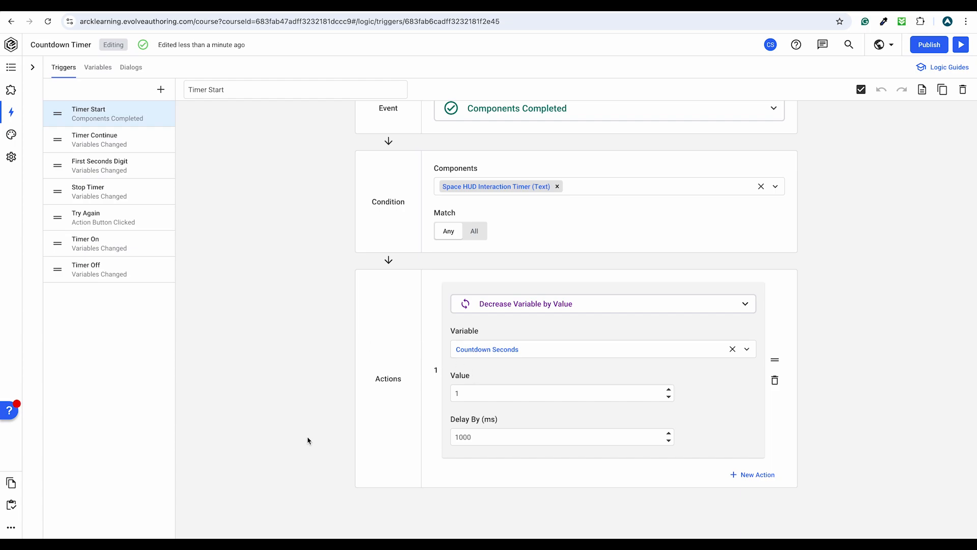
scroll(306, 445, "down", 1)
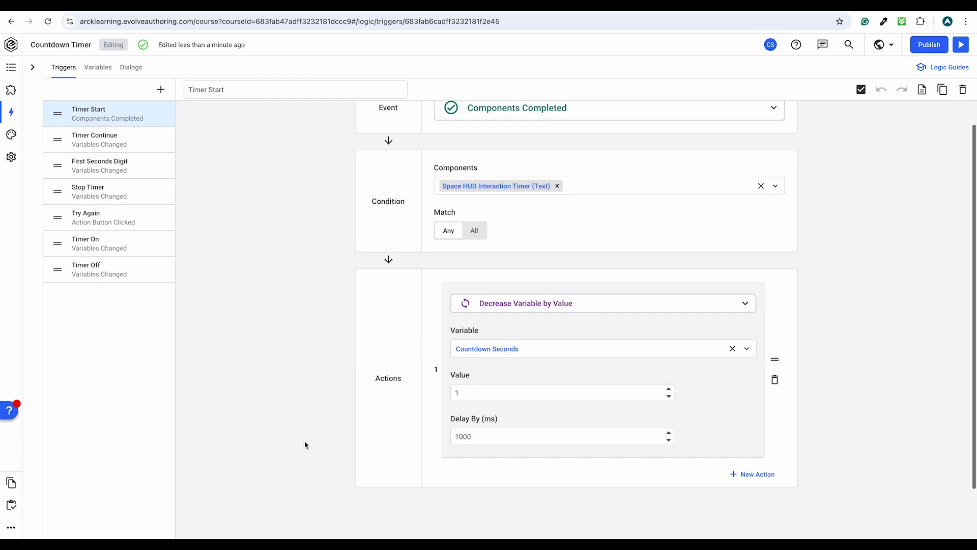
Open the Timer Continue trigger and review its name, event, condition and action
left_click(131, 143)
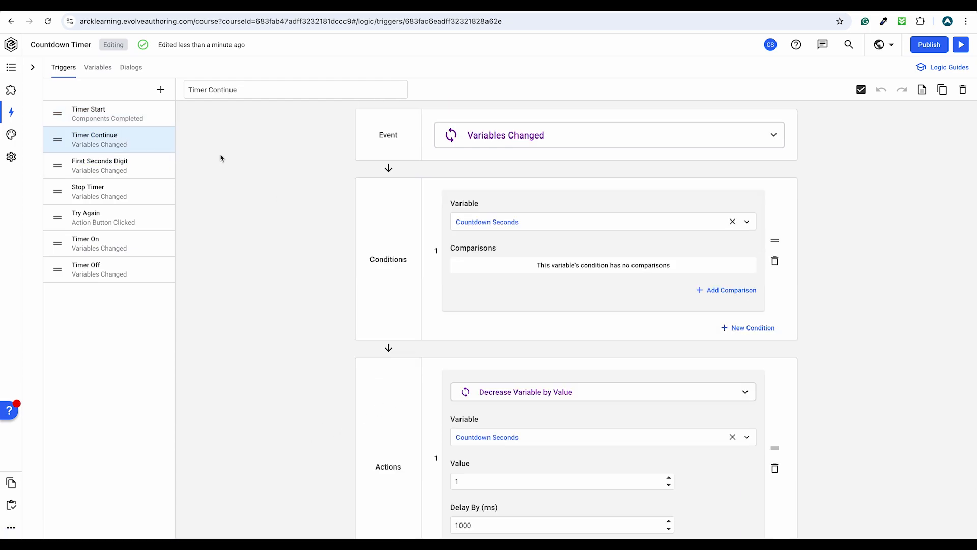
left_click_drag(248, 91, 185, 89)
scroll(509, 259, "down", 2)
scroll(560, 325, "up", 2)
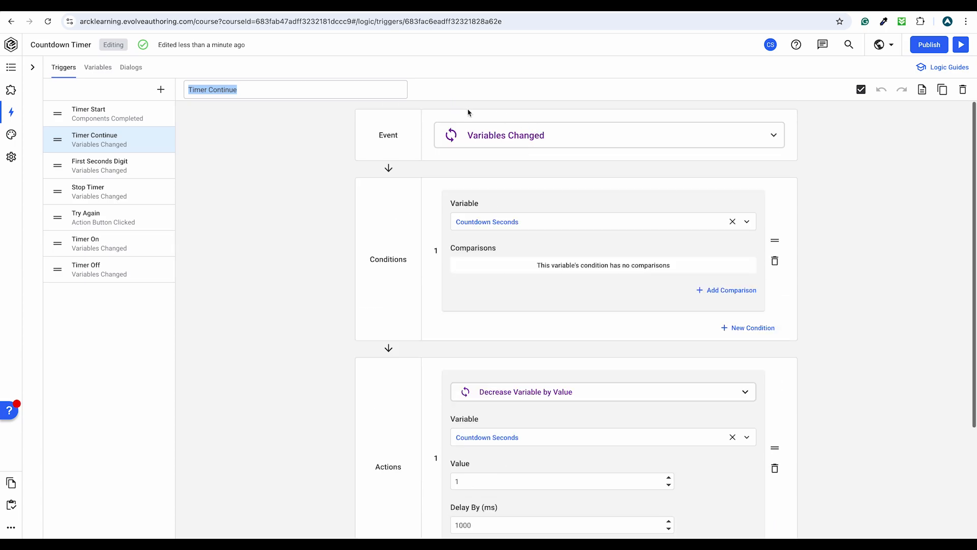
Compare the Timer Start trigger with the Timer Continue trigger, examining how each decreases the Countdown Seconds variable
left_click(93, 121)
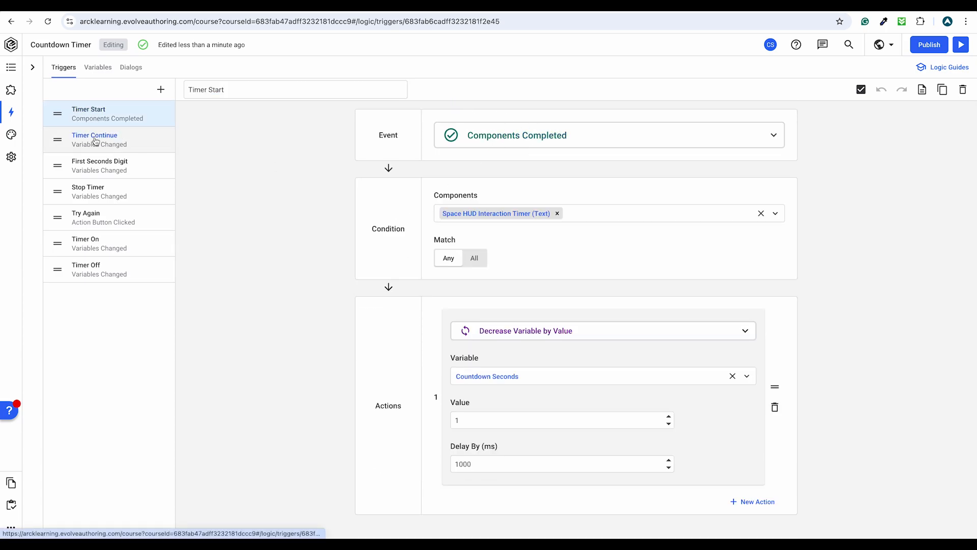
left_click(93, 135)
scroll(374, 282, "down", 3)
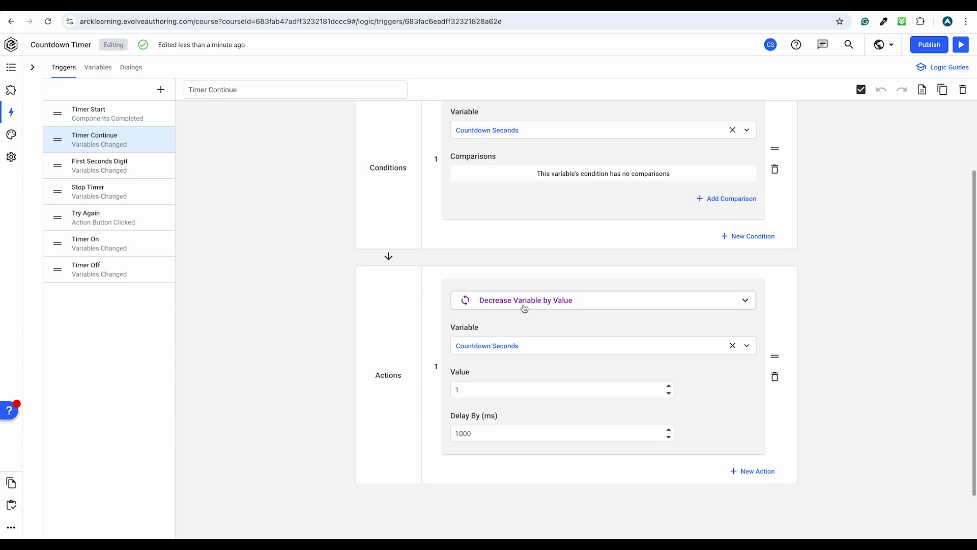
scroll(525, 310, "down", 1)
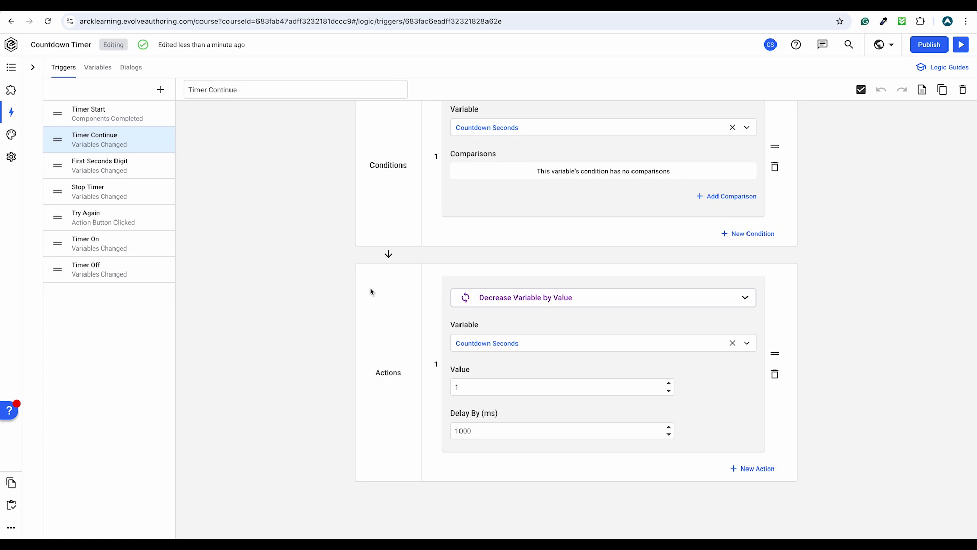
left_click(104, 110)
left_click(119, 146)
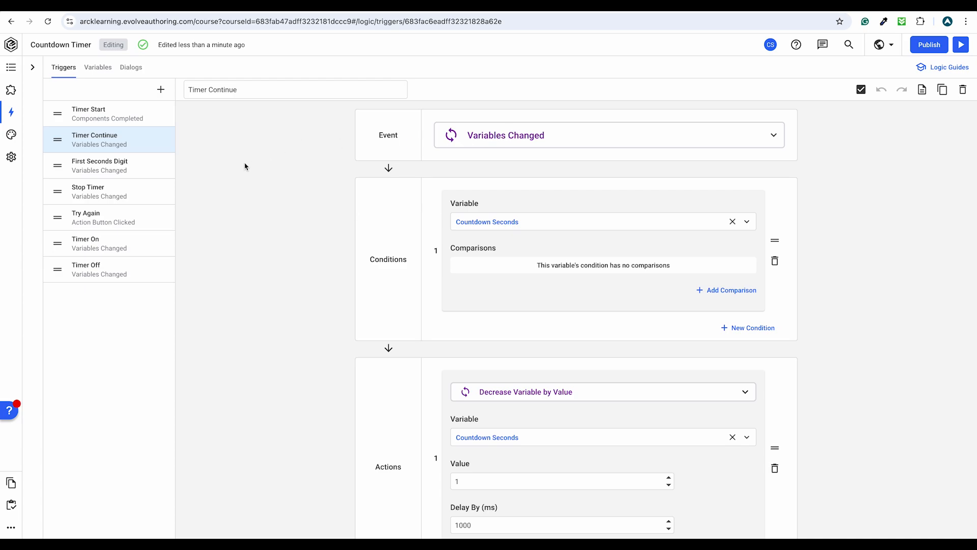
scroll(246, 168, "down", 1)
Restart the scenario with Try Again in the course preview, watch the countdown, and return to the course editor
left_click(211, 10)
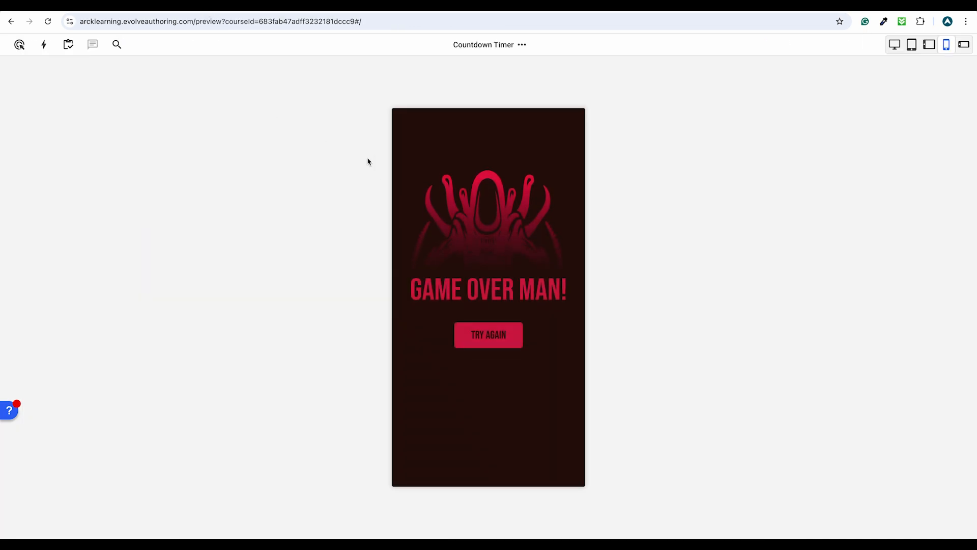
left_click(489, 335)
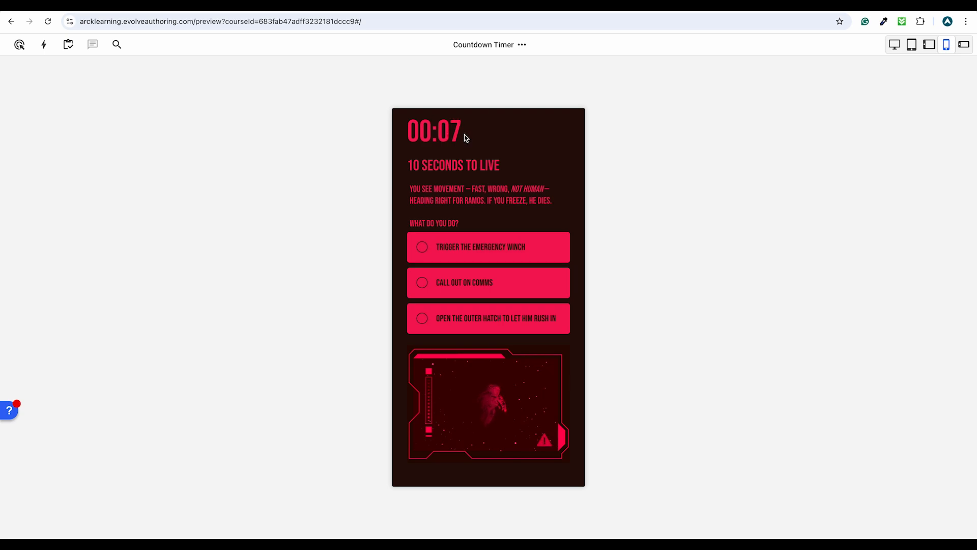
left_click(90, 11)
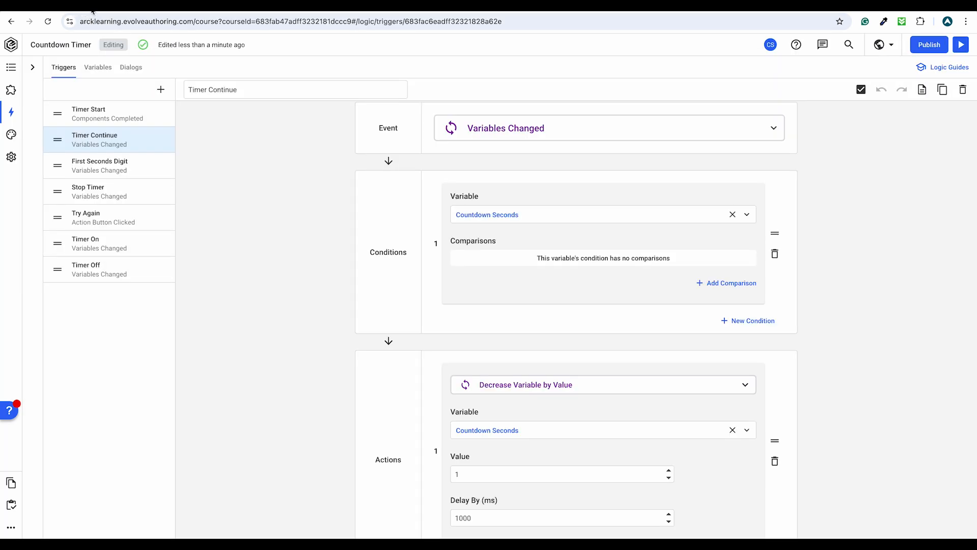
Review the First Seconds Digit trigger's condition and Set Variable Text action, replaying the countdown in the preview to watch the seconds digits
left_click(124, 172)
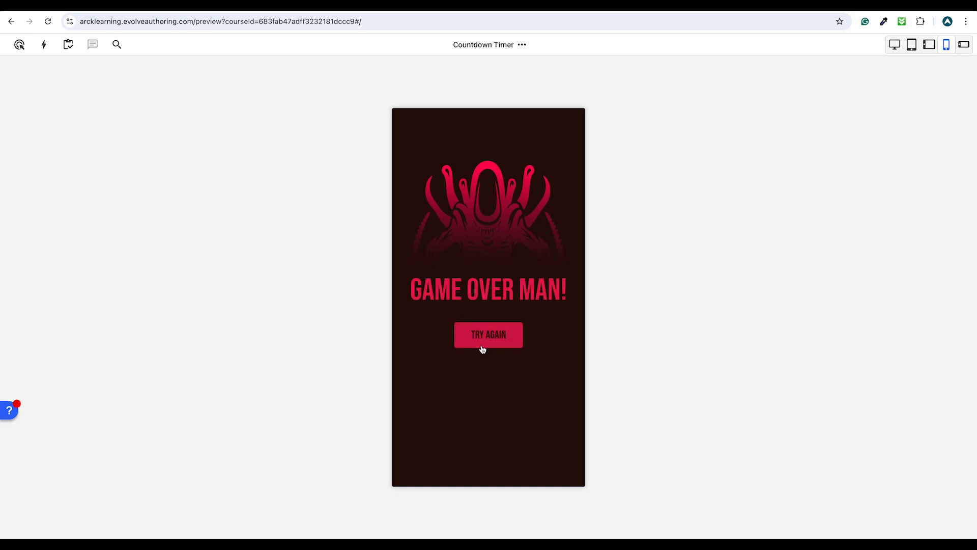
left_click(482, 343)
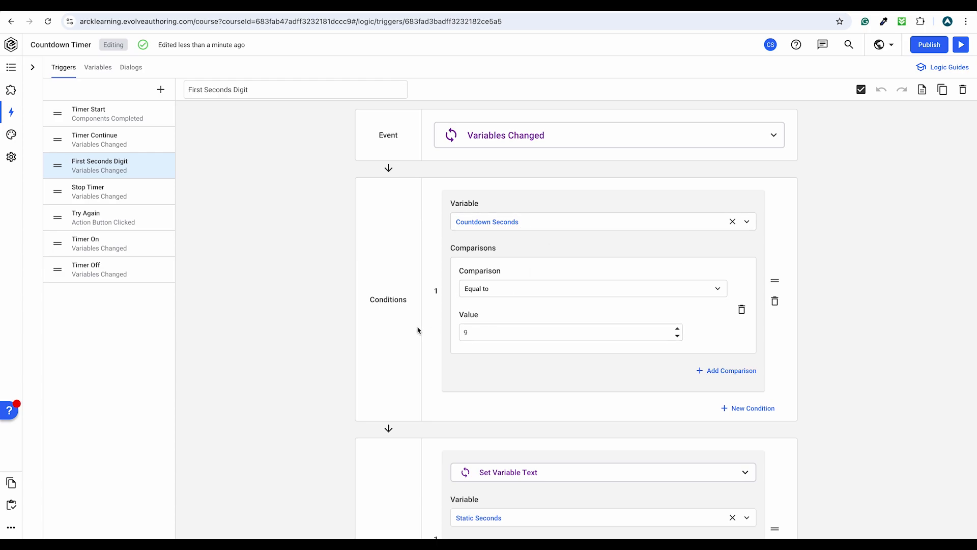
scroll(417, 329, "down", 3)
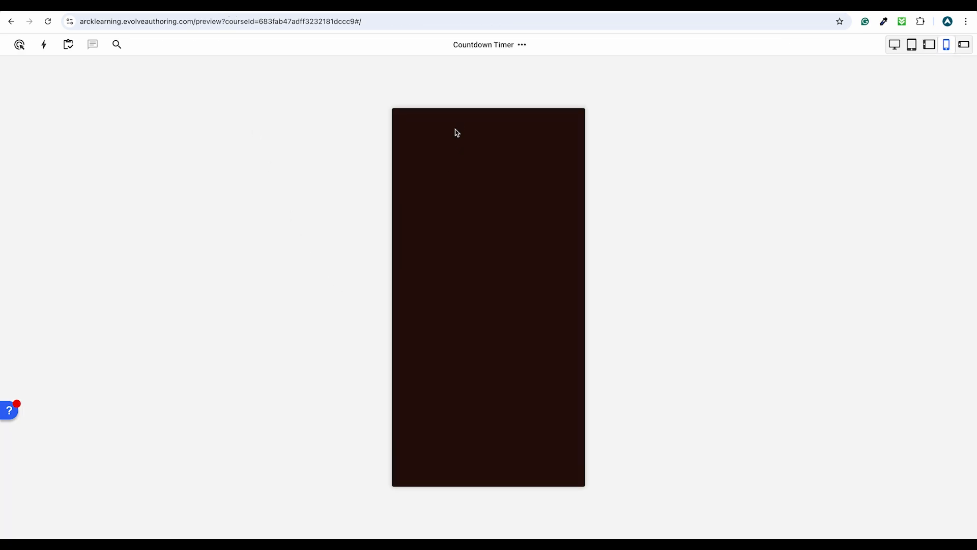
left_click(478, 346)
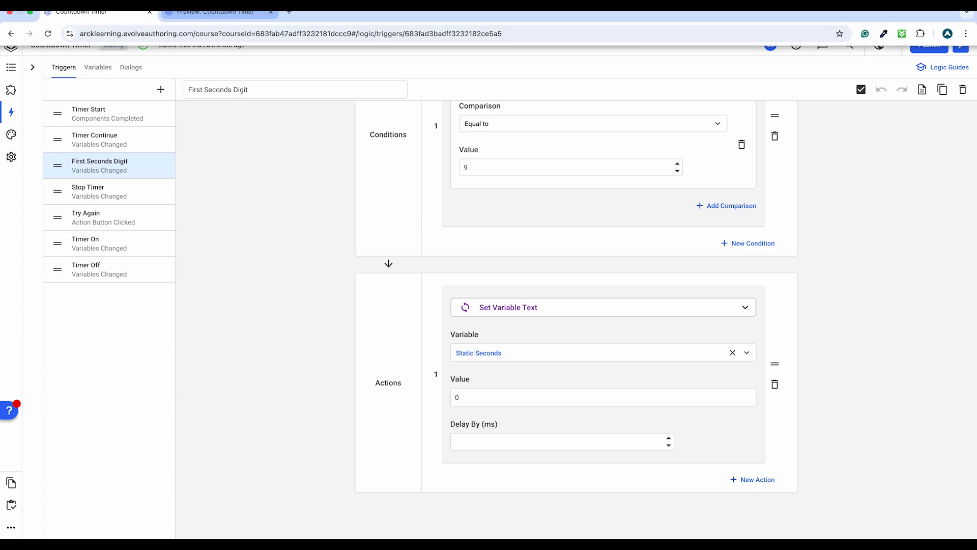
Open the Stop Timer trigger and review its Countdown Seconds condition and its Disable Trigger action
left_click(118, 188)
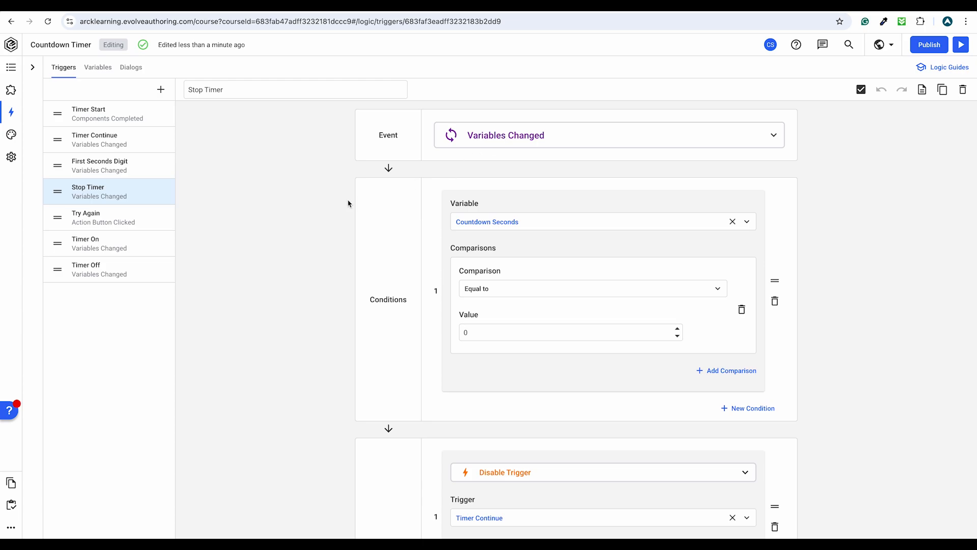
scroll(362, 244, "down", 1)
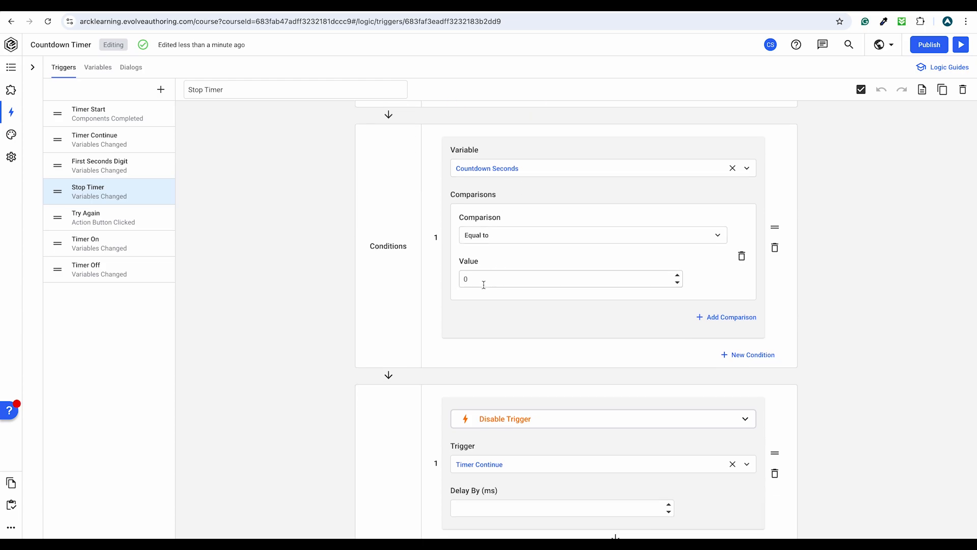
scroll(502, 258, "down", 4)
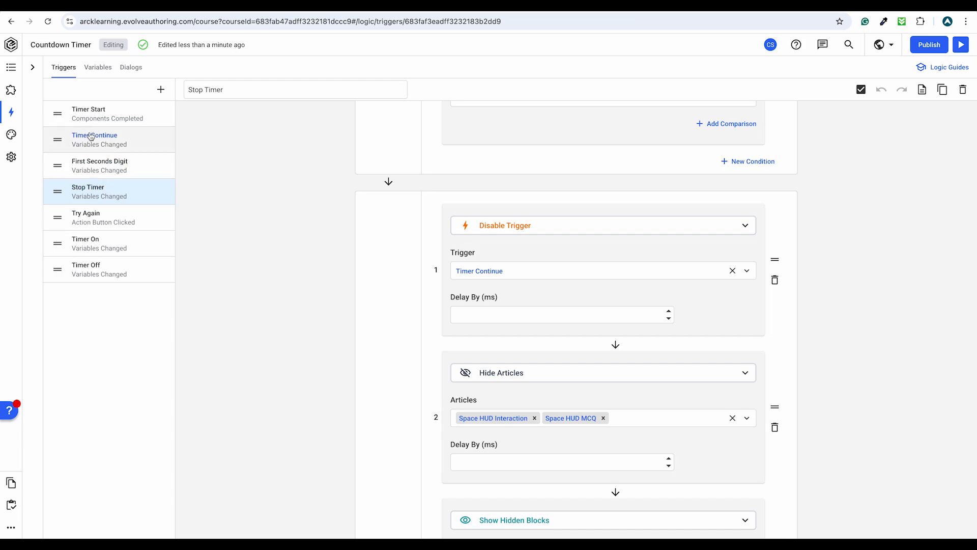
Replay the countdown in the course preview until the Game Over screen, and return to the Stop Timer trigger
scroll(373, 220, "up", 1)
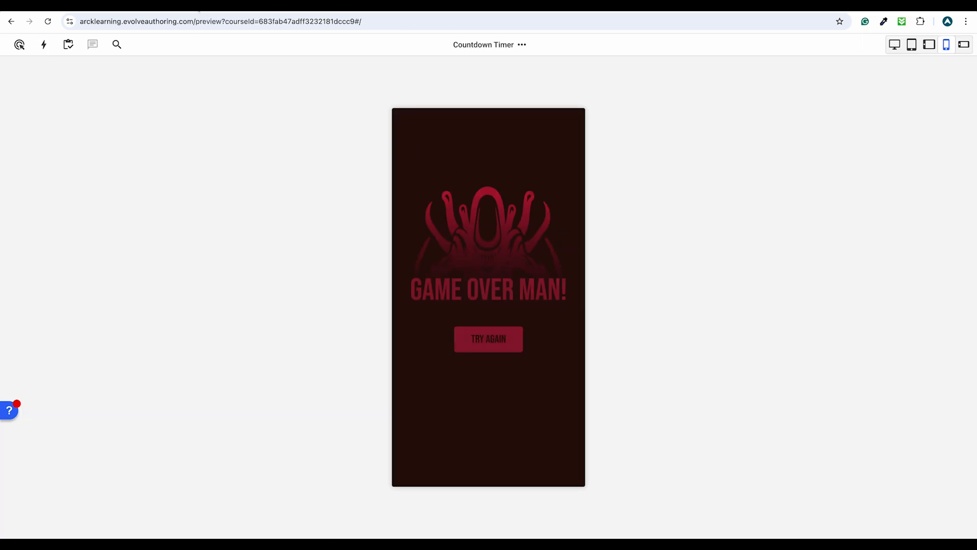
left_click(496, 341)
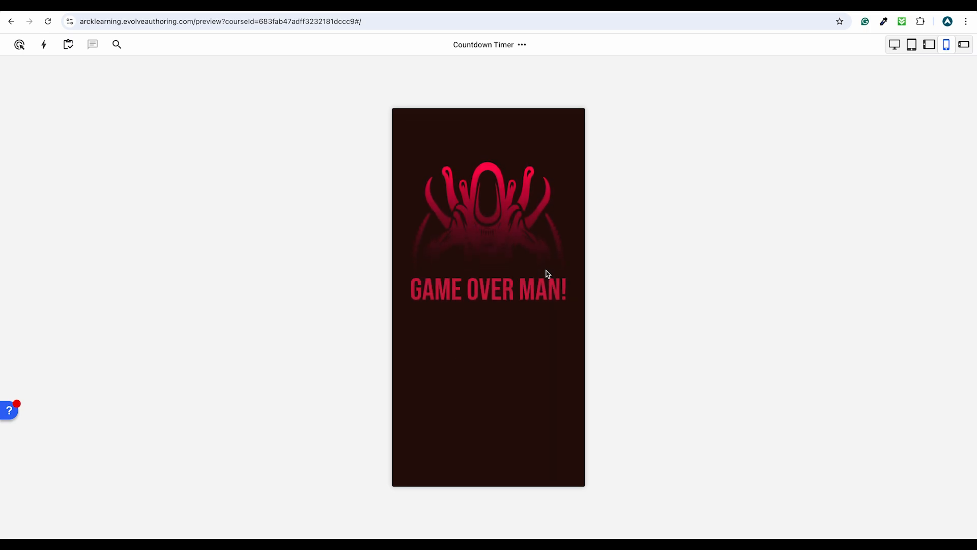
left_click(96, 14)
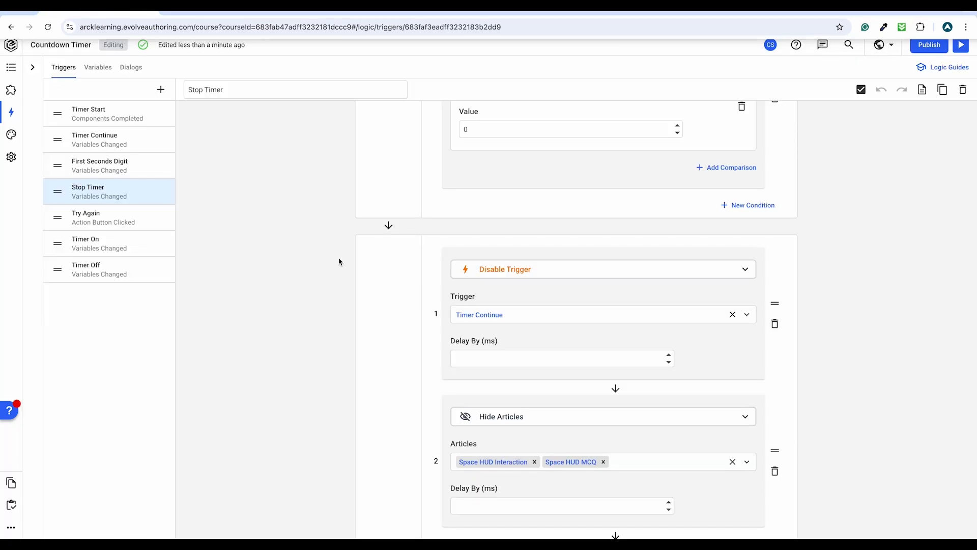
Review the Stop Timer trigger's actions for hiding articles, showing hidden blocks and resetting the Countdown Seconds and Static Seconds variables
scroll(552, 262, "down", 1)
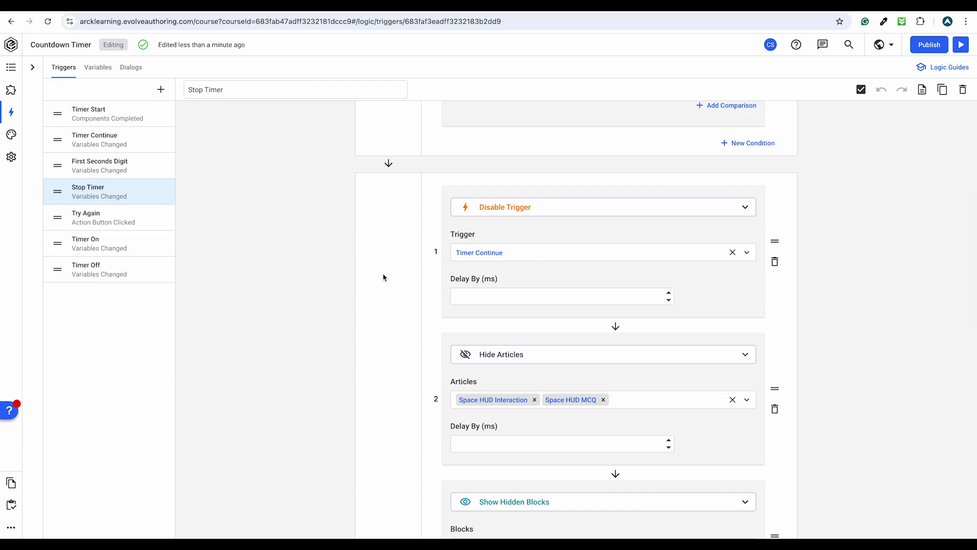
scroll(554, 211, "down", 3)
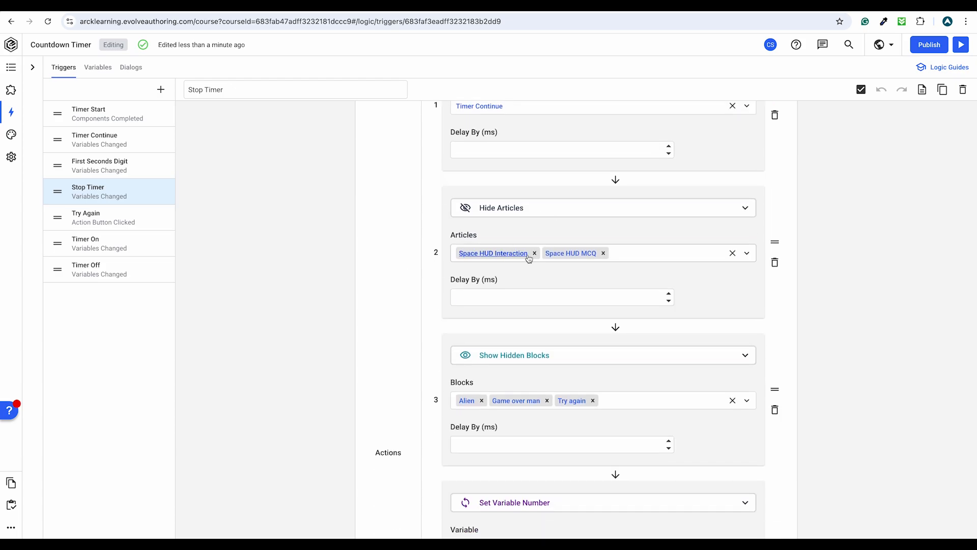
scroll(383, 285, "down", 2)
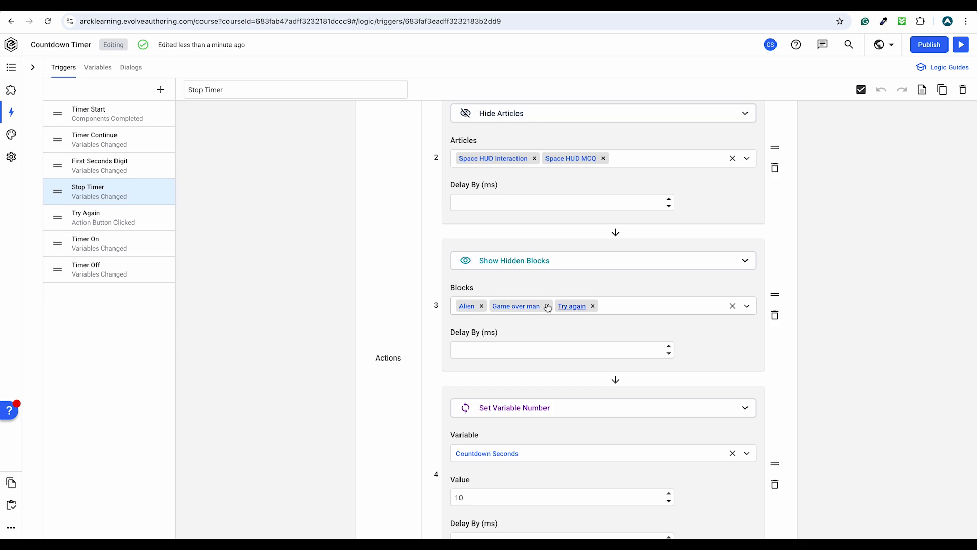
scroll(389, 285, "down", 6)
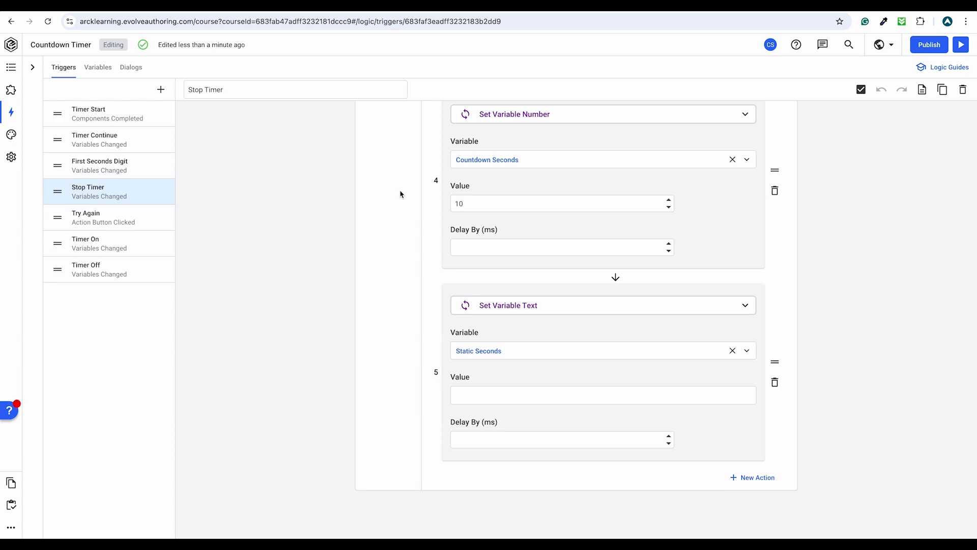
scroll(394, 239, "down", 1)
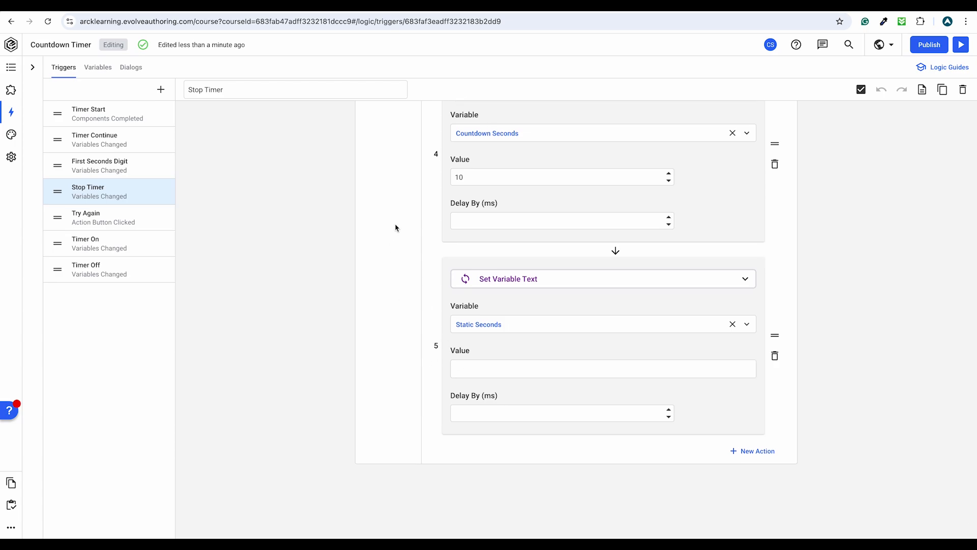
scroll(388, 201, "up", 3)
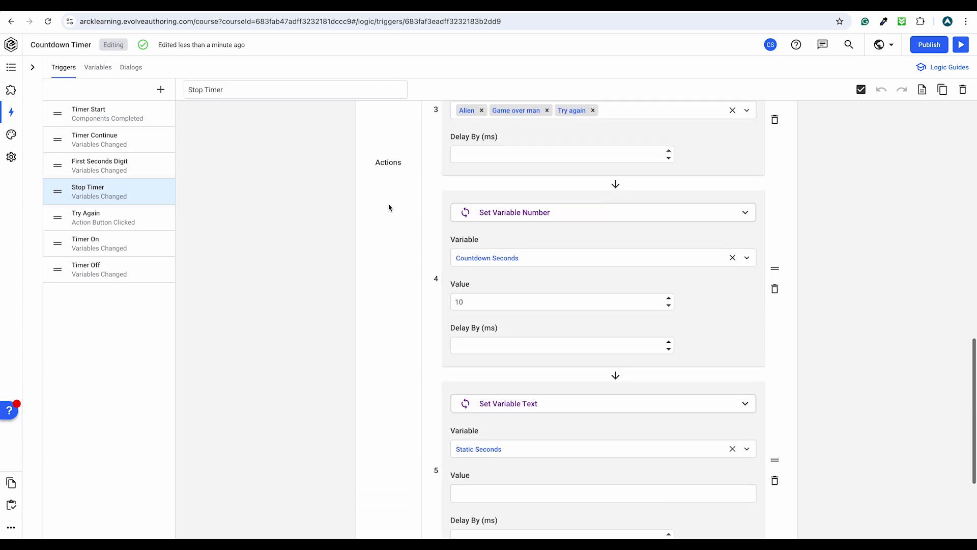
Open the Try Again trigger and review its action button condition and its show, hide, reset and enable actions
left_click(126, 221)
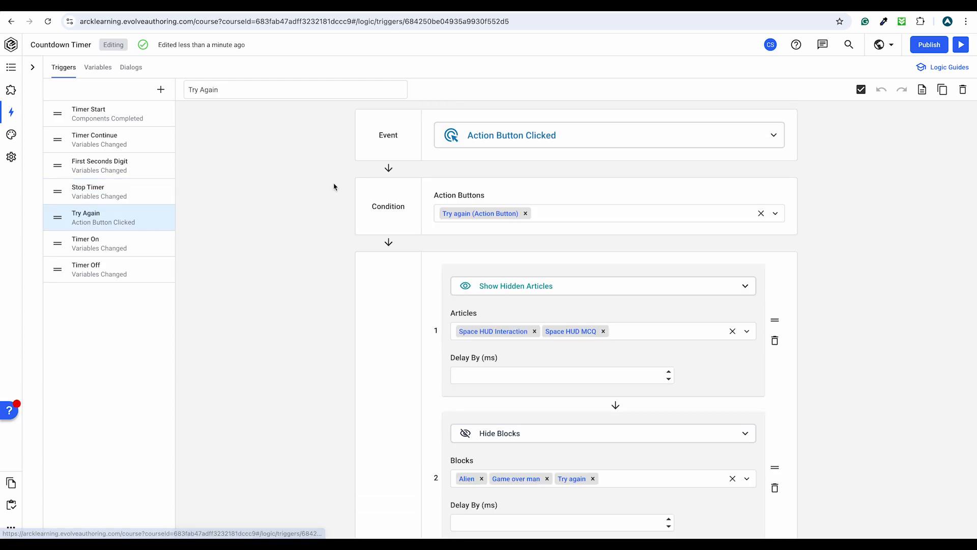
scroll(382, 244, "down", 3)
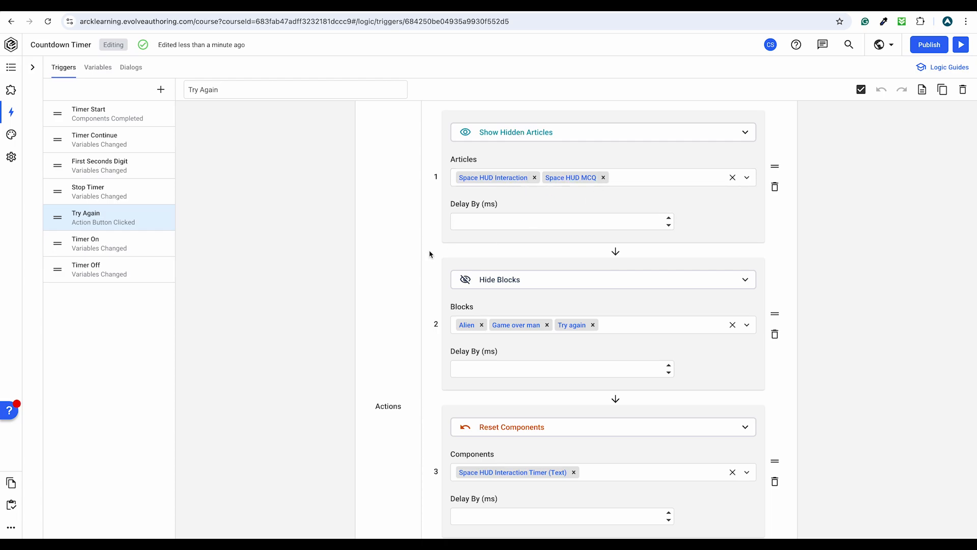
scroll(429, 255, "down", 1)
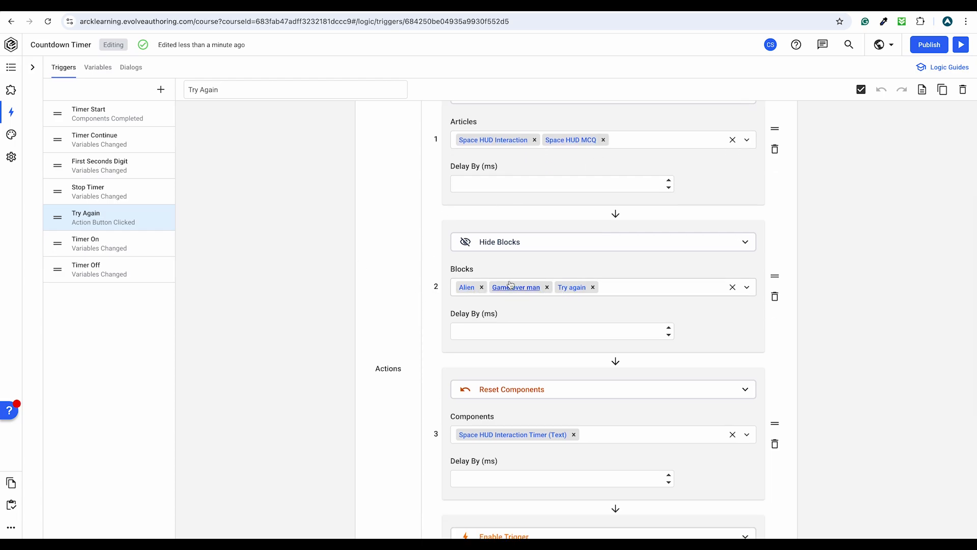
scroll(371, 255, "down", 4)
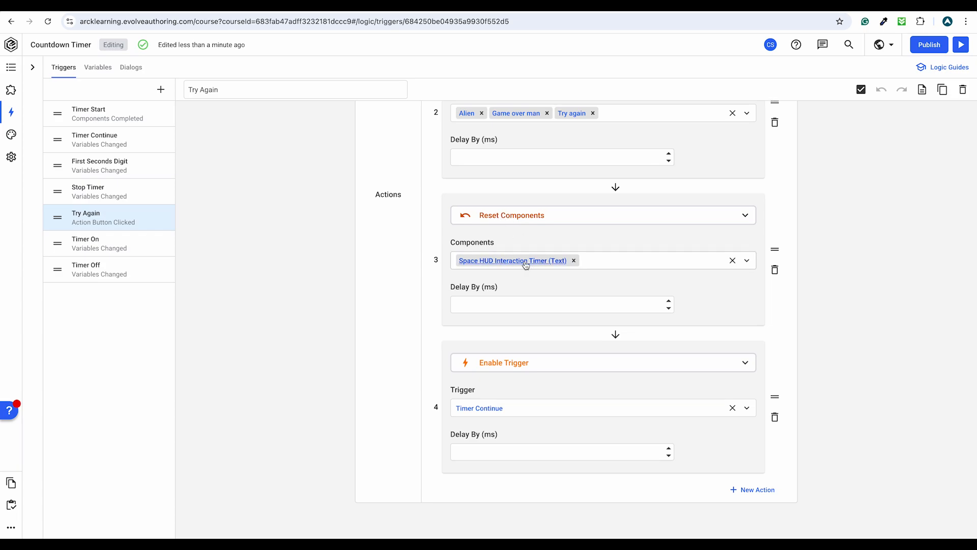
scroll(365, 276, "down", 2)
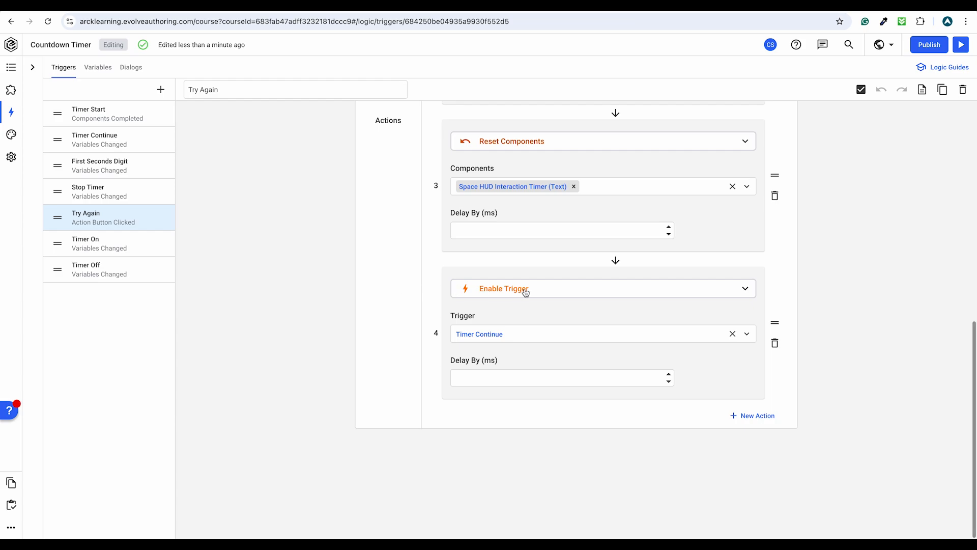
Revisit the Stop Timer trigger's Disable Trigger action for comparison, and return to the Try Again trigger
left_click(96, 189)
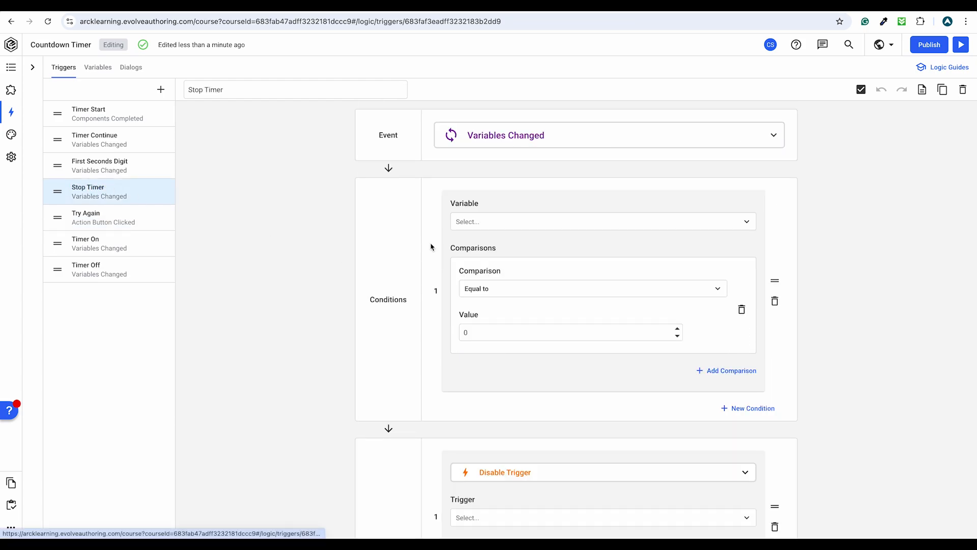
scroll(489, 285, "down", 3)
left_click(122, 220)
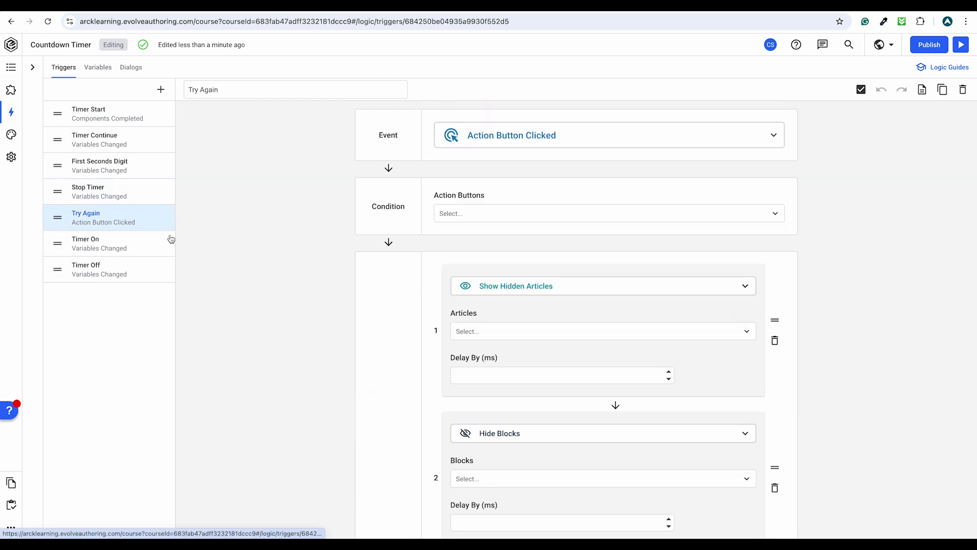
Review the Try Again trigger's remaining actions and restart the countdown from the Game Over screen in the course preview
scroll(458, 331, "down", 3)
scroll(434, 329, "down", 6)
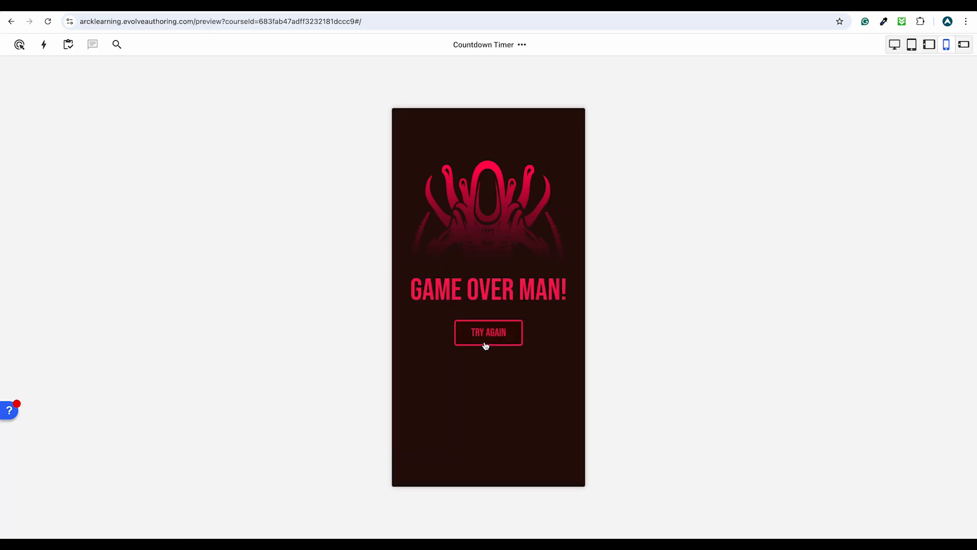
left_click(485, 341)
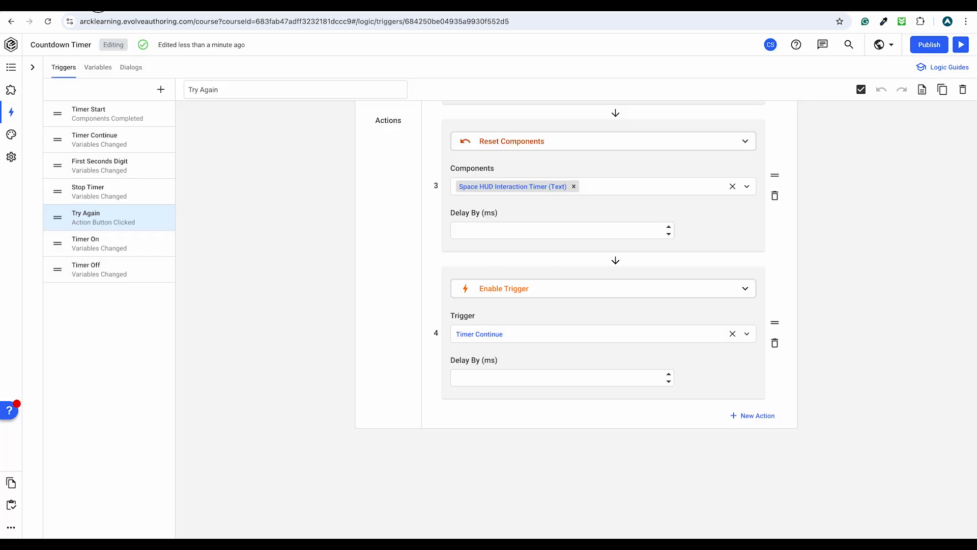
Open the Timer On trigger, reload the course preview to its opening timer choice, and return to the editor
left_click(93, 244)
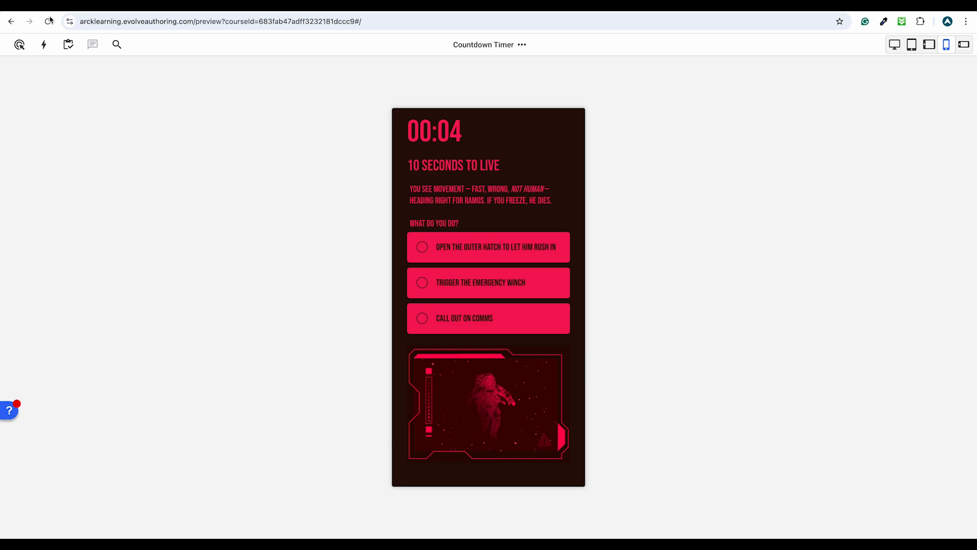
left_click(50, 20)
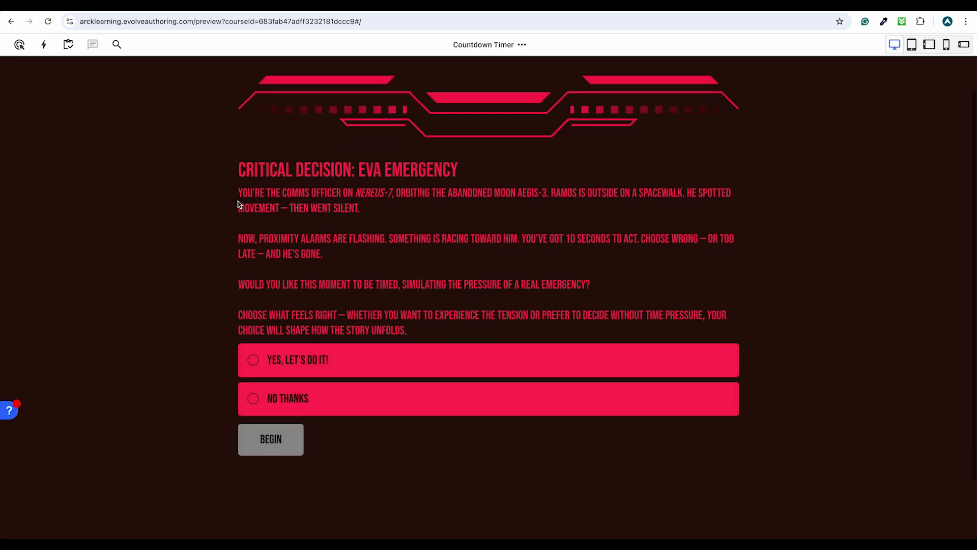
key("ctrl+shift+Tab")
Open the Timer On/Off radio group component in the first article of the Space HUD Interaction page
left_click(12, 67)
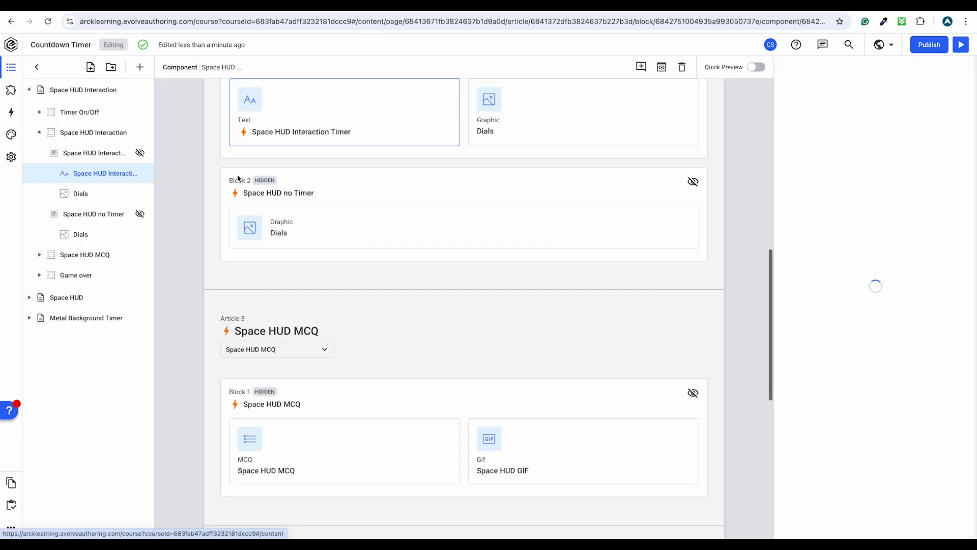
scroll(375, 164, "up", 8)
left_click(414, 292)
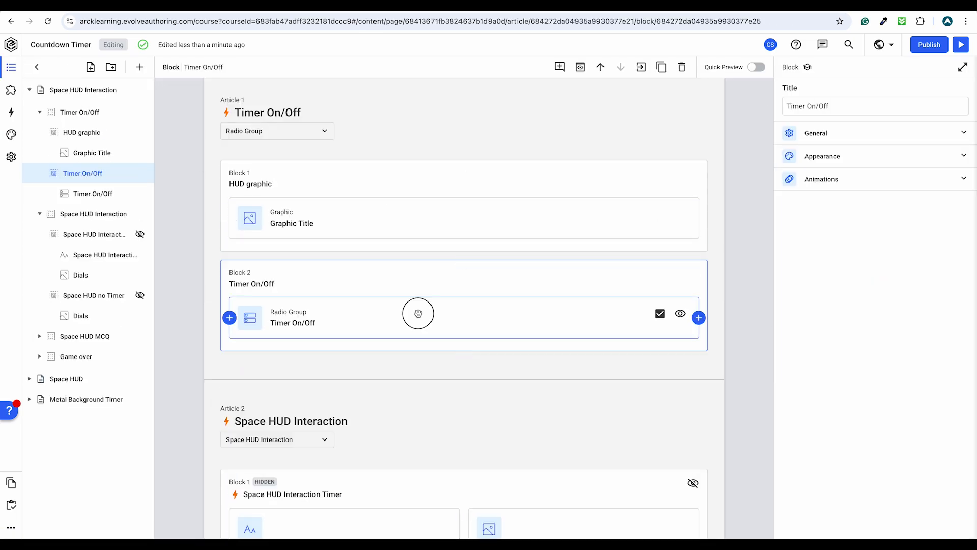
left_click(415, 312)
Review the radio group's two options, "Yes, Let's do it!" and "No thanks", including their option values
left_click(823, 179)
left_click(823, 178)
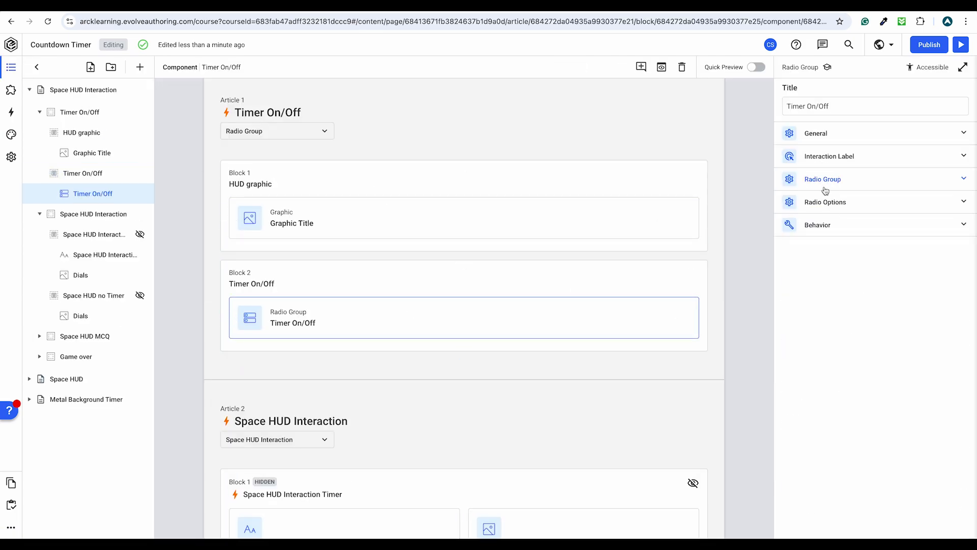
left_click(824, 184)
left_click(823, 182)
left_click(830, 202)
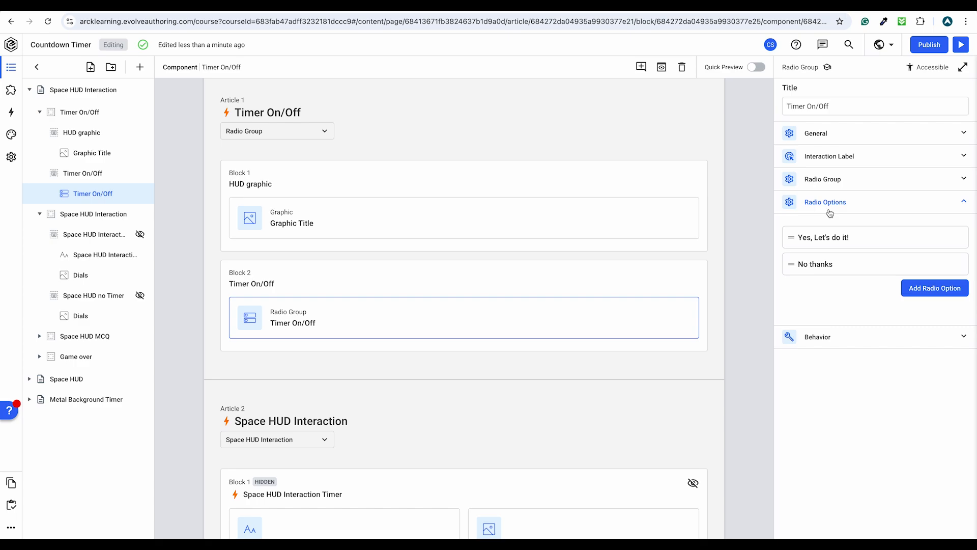
left_click(830, 245)
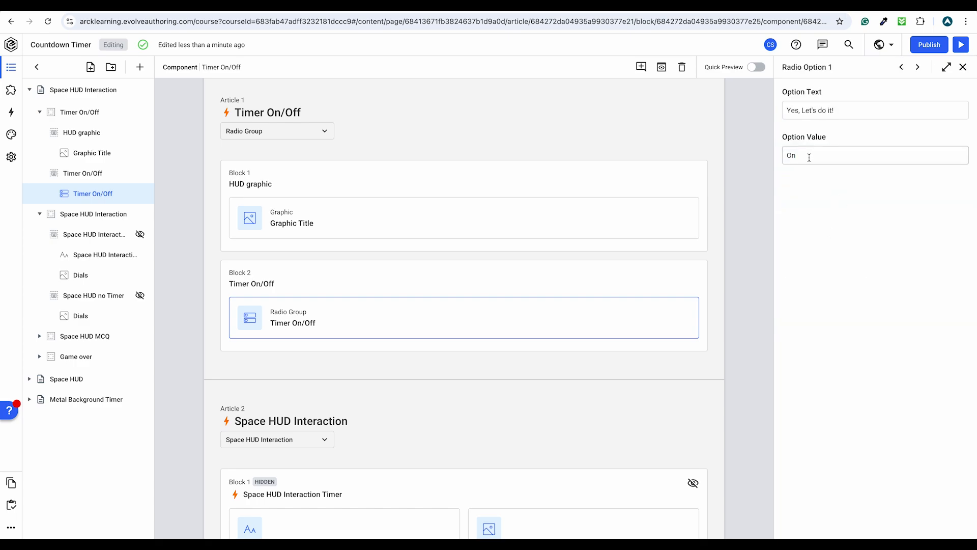
left_click(918, 67)
Open the Timer string variable and review its default value and where it is used
left_click(20, 113)
left_click(98, 67)
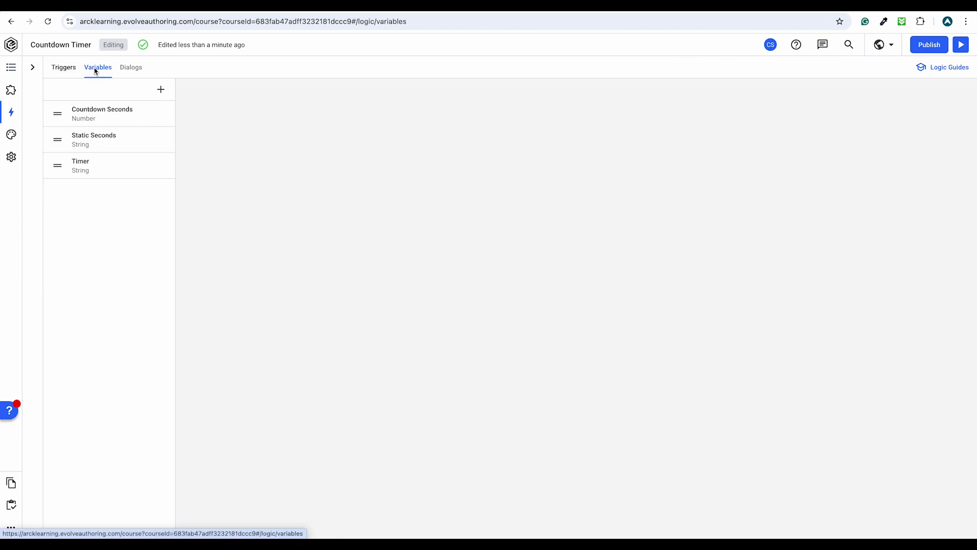
left_click(96, 172)
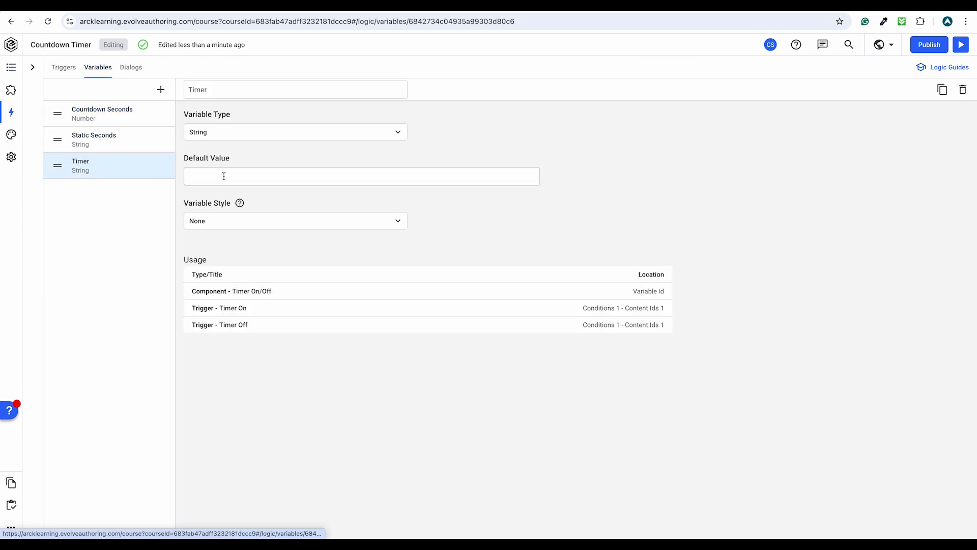
left_click(8, 70)
left_click(11, 112)
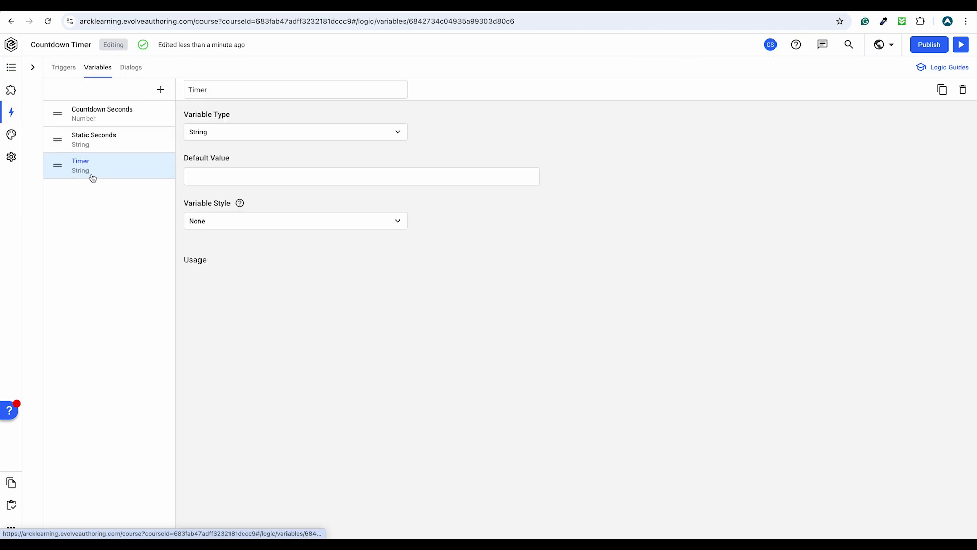
Review the Timer On trigger's Timer variable condition and its Hide Articles and Show Hidden Blocks actions
left_click(57, 67)
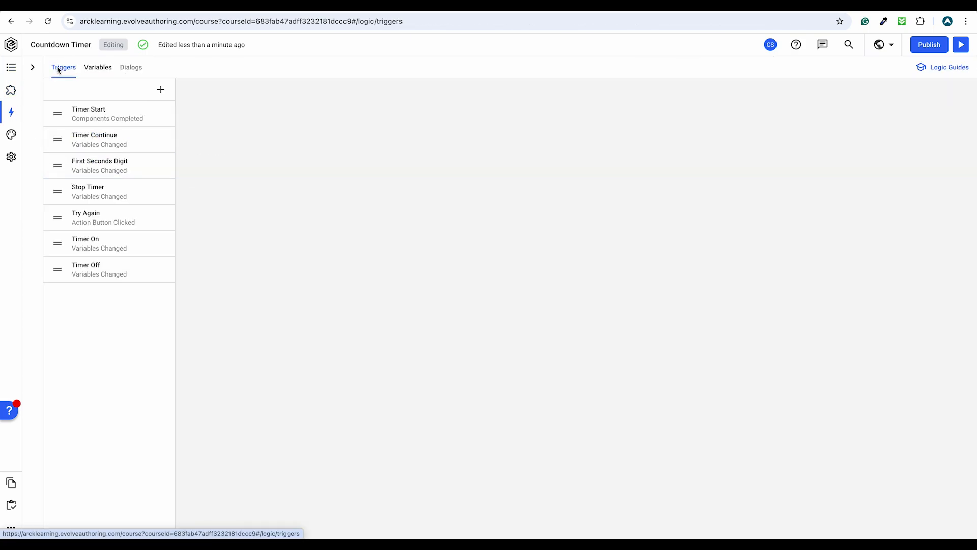
left_click(88, 253)
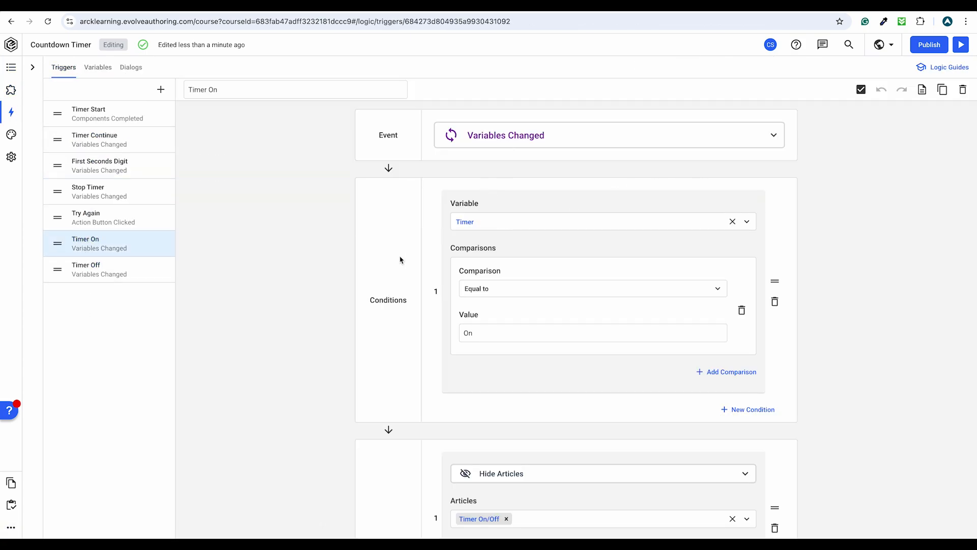
scroll(407, 255, "down", 1)
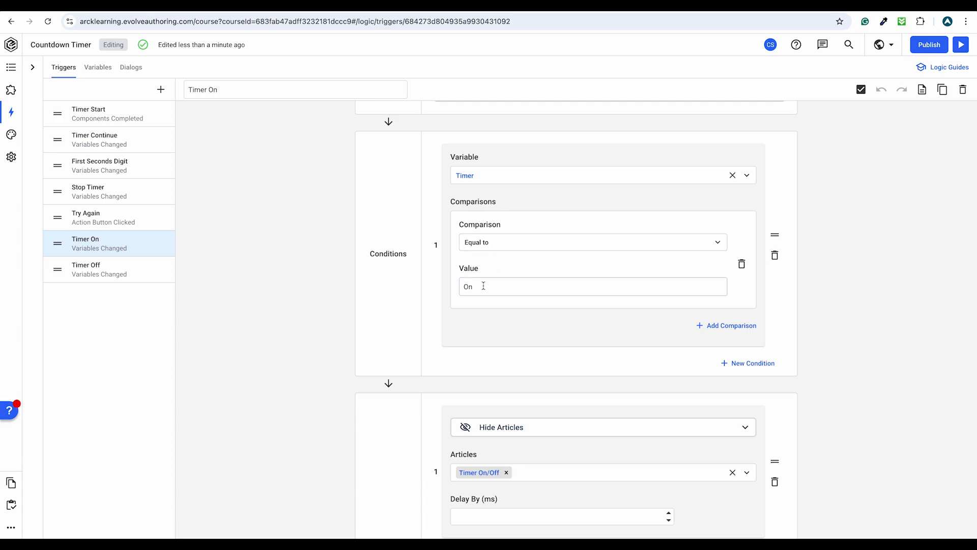
scroll(458, 330, "down", 3)
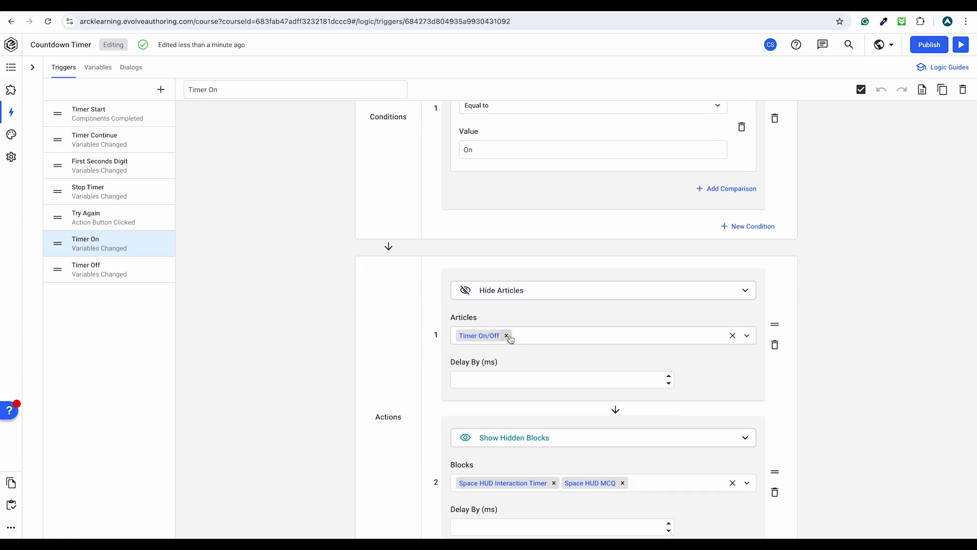
scroll(384, 342, "down", 3)
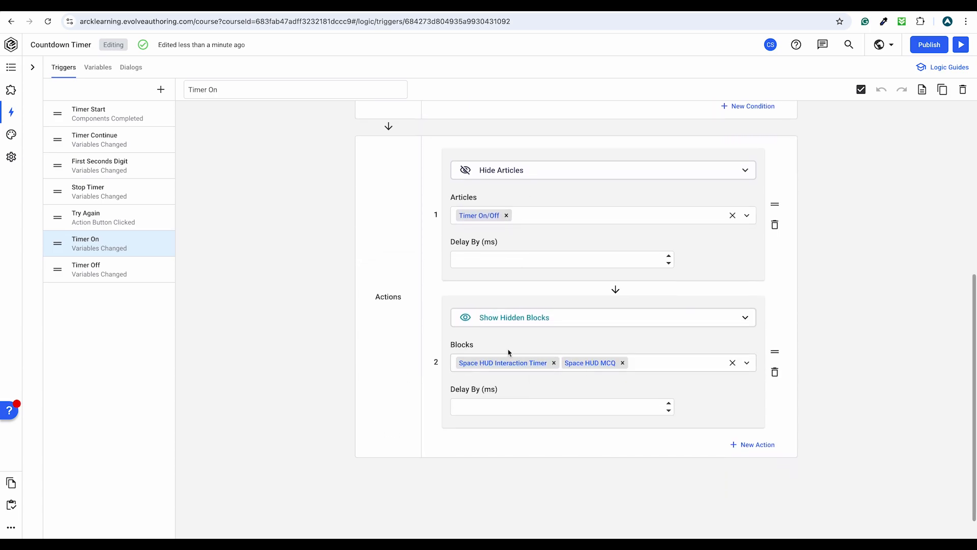
Review the Timer Off trigger's Timer variable condition and the articles and blocks its actions hide and show
left_click(103, 272)
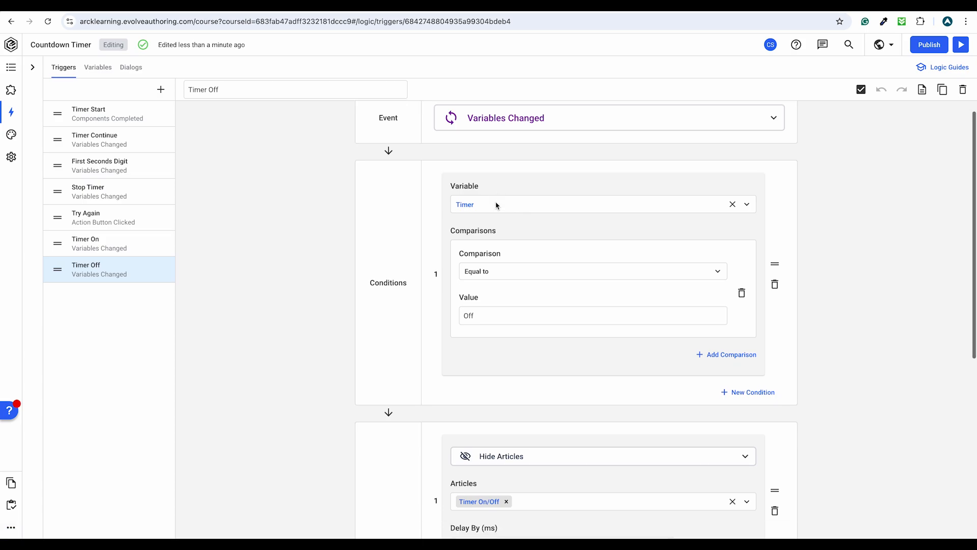
scroll(495, 234, "down", 3)
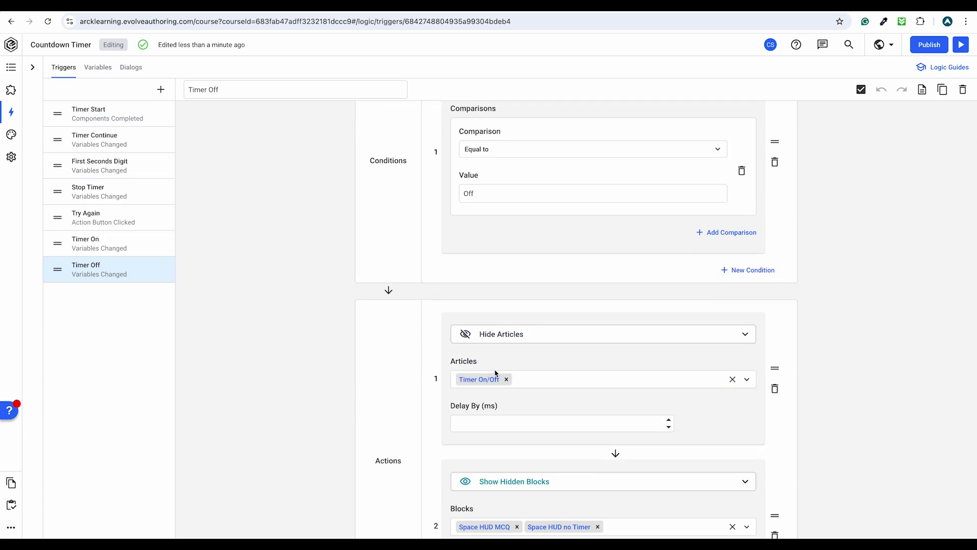
scroll(371, 344, "down", 5)
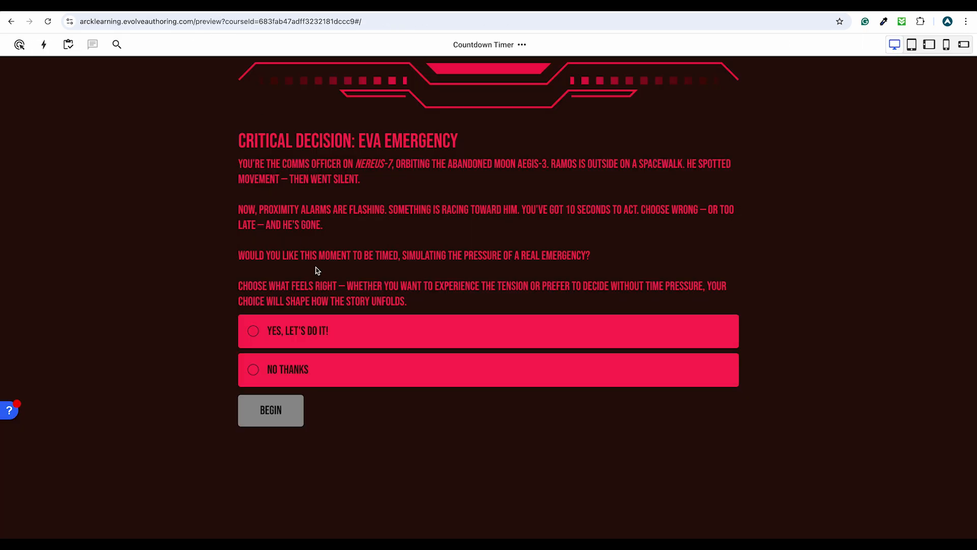
Run the course preview with "Yes, Let's do it!", reload it, and run it again with "No thanks"
left_click(305, 360)
left_click(268, 410)
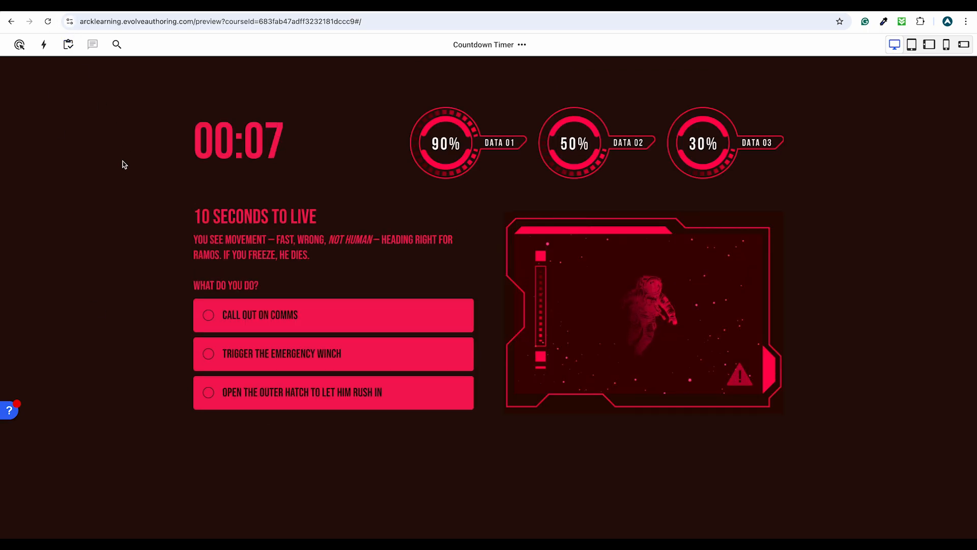
key("super+r")
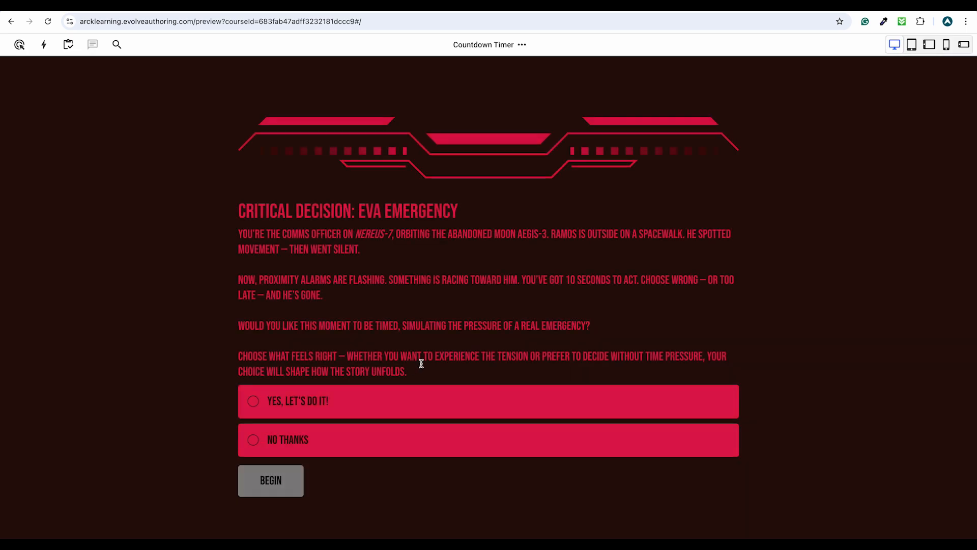
left_click(322, 439)
left_click(277, 485)
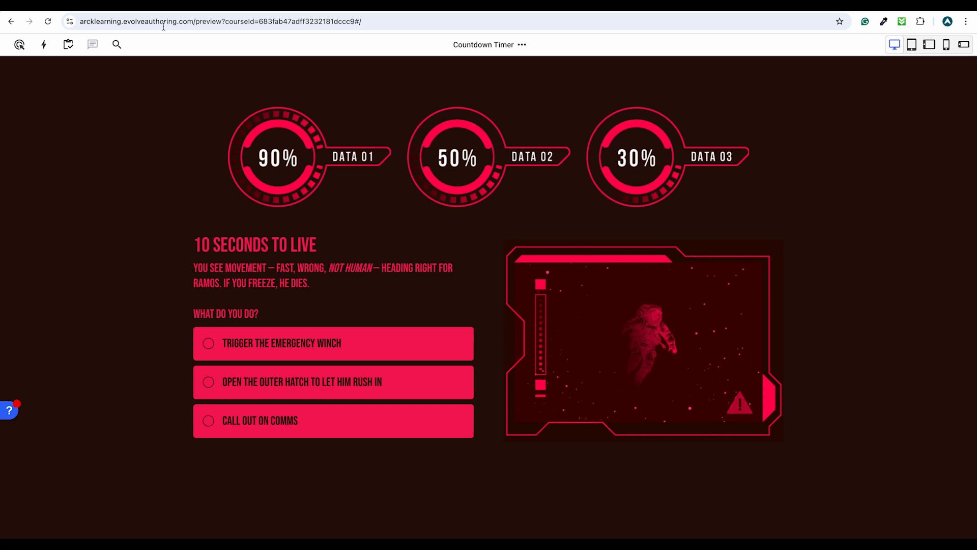
Return to the course content and collapse the Space HUD Interaction page to review the list of pages
left_click(109, 8)
left_click(11, 69)
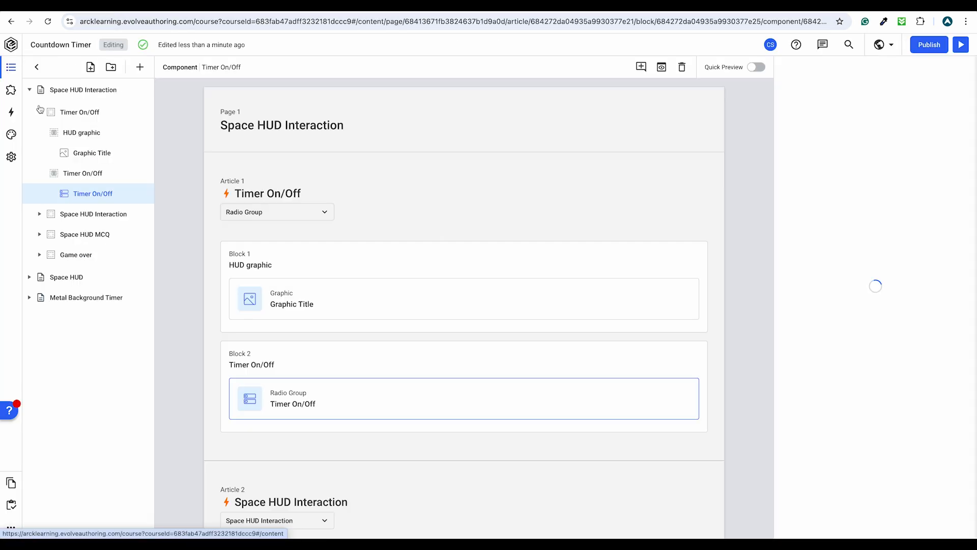
left_click(29, 89)
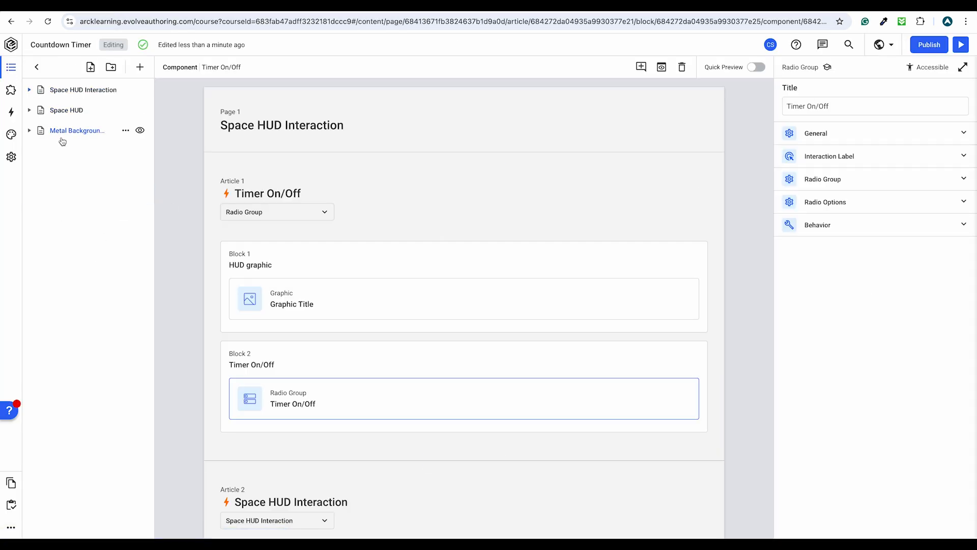
left_click(196, 9)
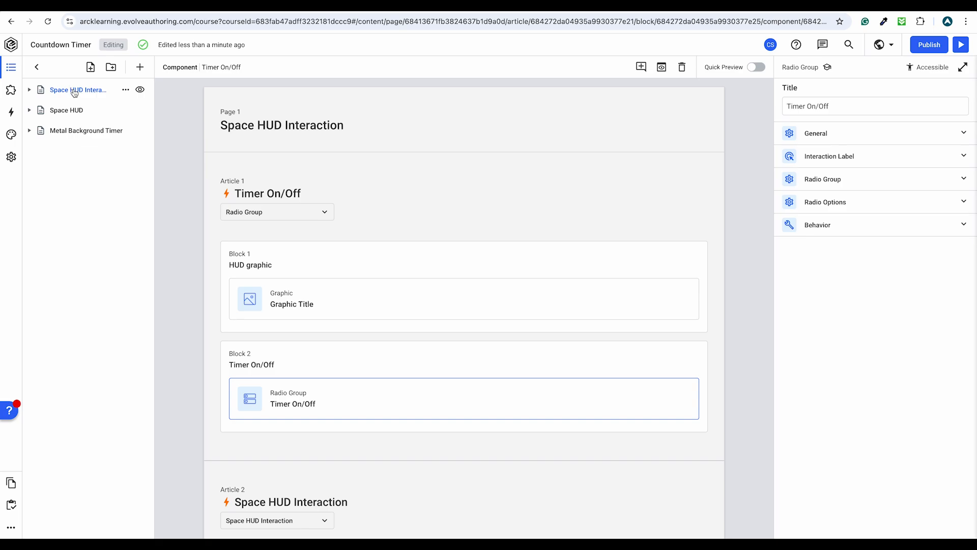
View the Metal Background Timer and Space HUD pages in Quick Preview to compare their timer designs
left_click(86, 130)
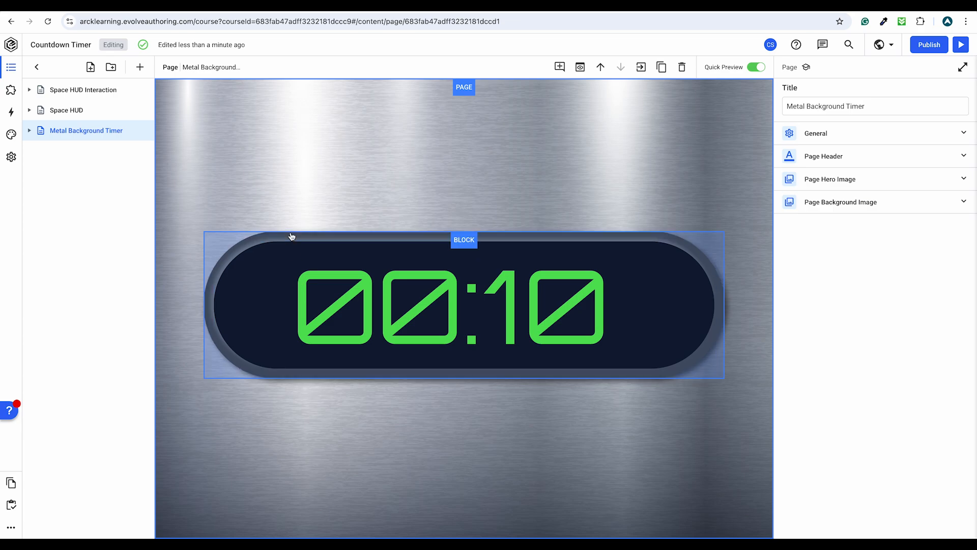
left_click(71, 111)
left_click(756, 67)
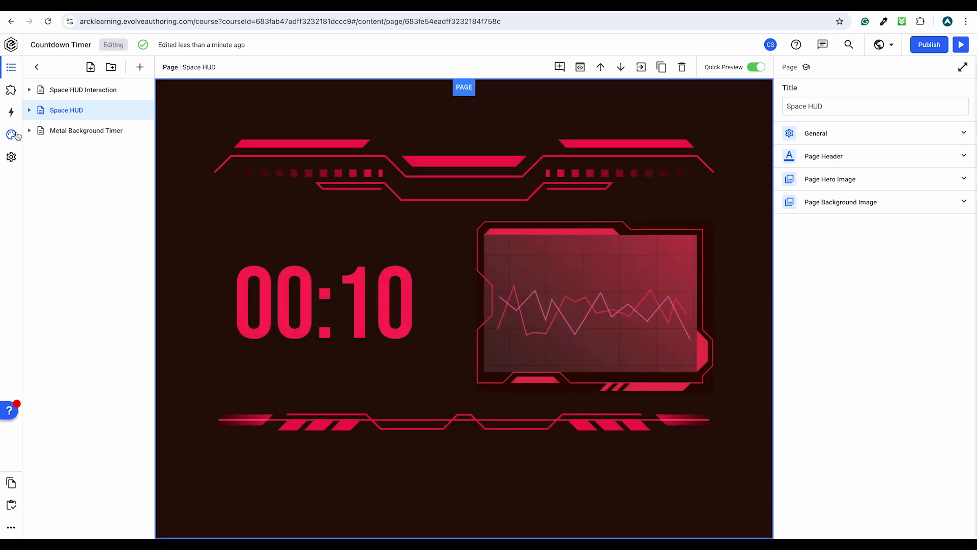
Revisit the course's lists of variables and triggers, and return to the Space HUD page content
left_click(10, 112)
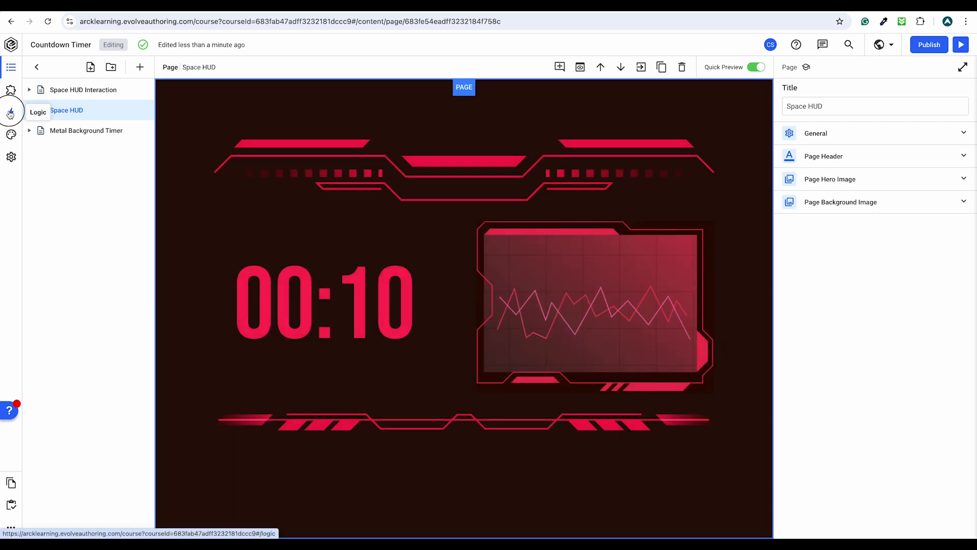
left_click(98, 67)
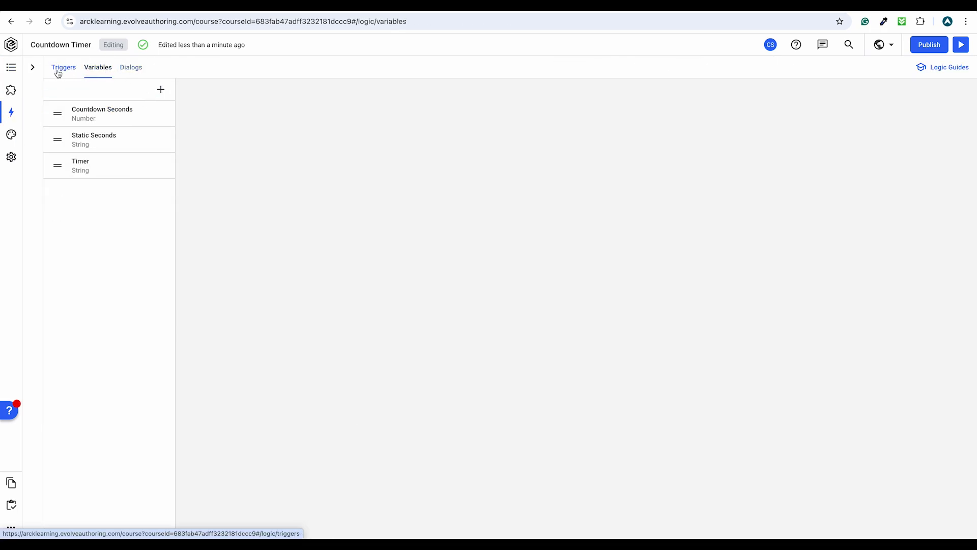
left_click(58, 73)
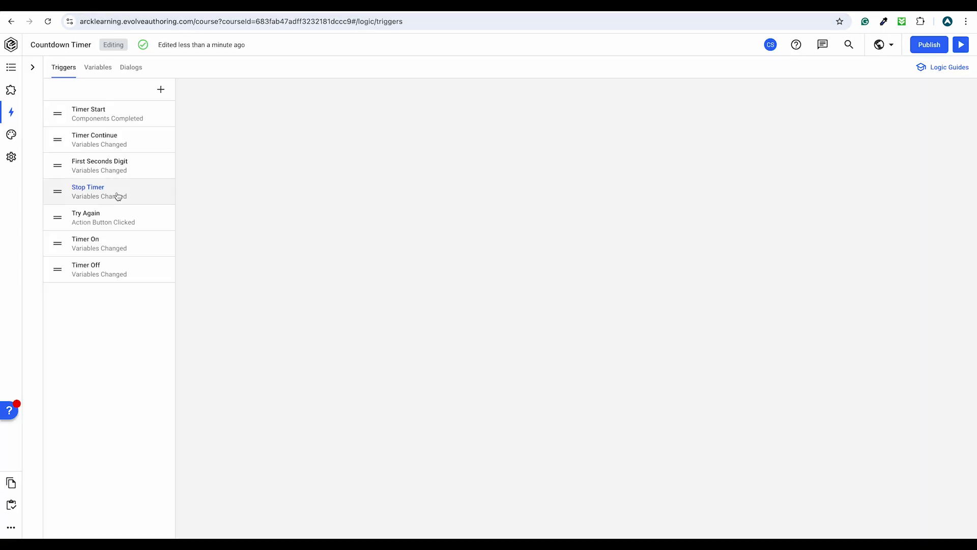
left_click(100, 68)
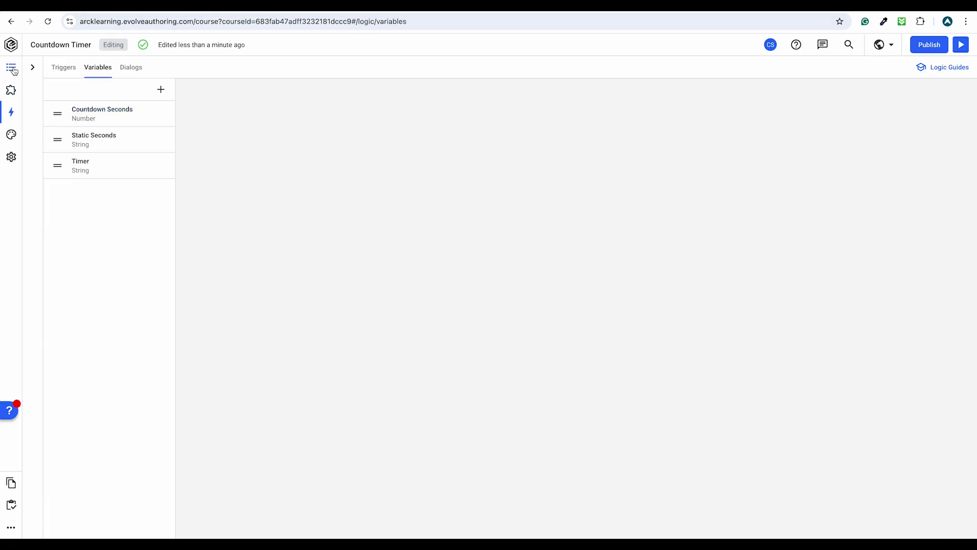
left_click(12, 69)
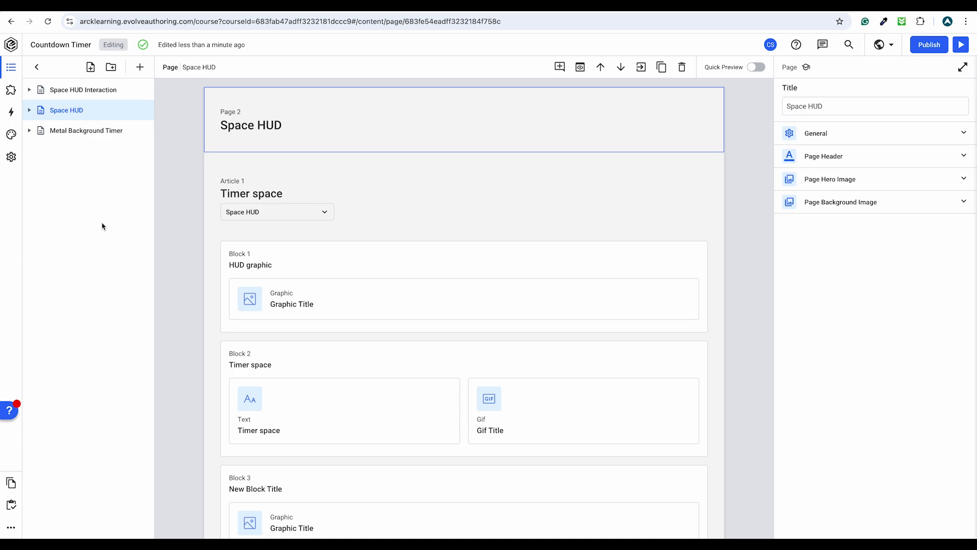